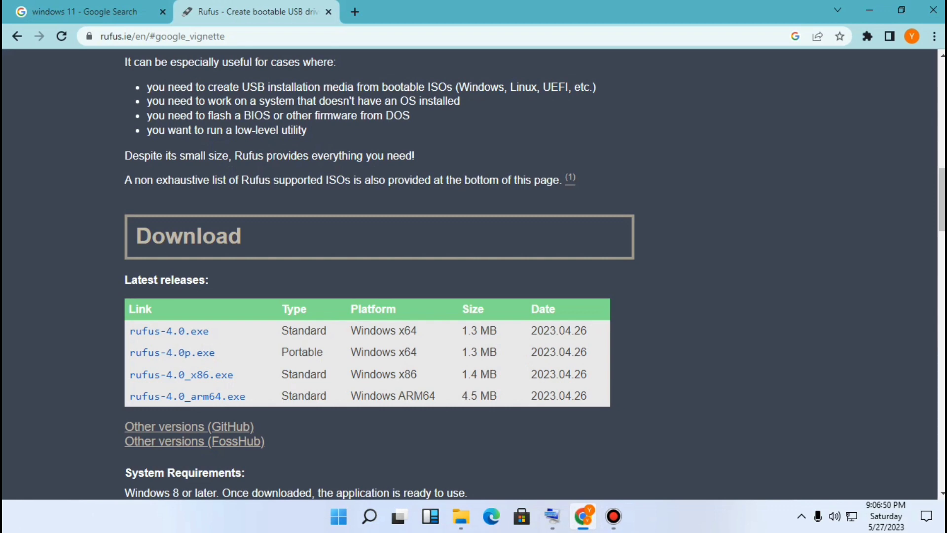
Open the Download Windows 11 page from the Google search results and scroll through it
click(84, 11)
click(196, 215)
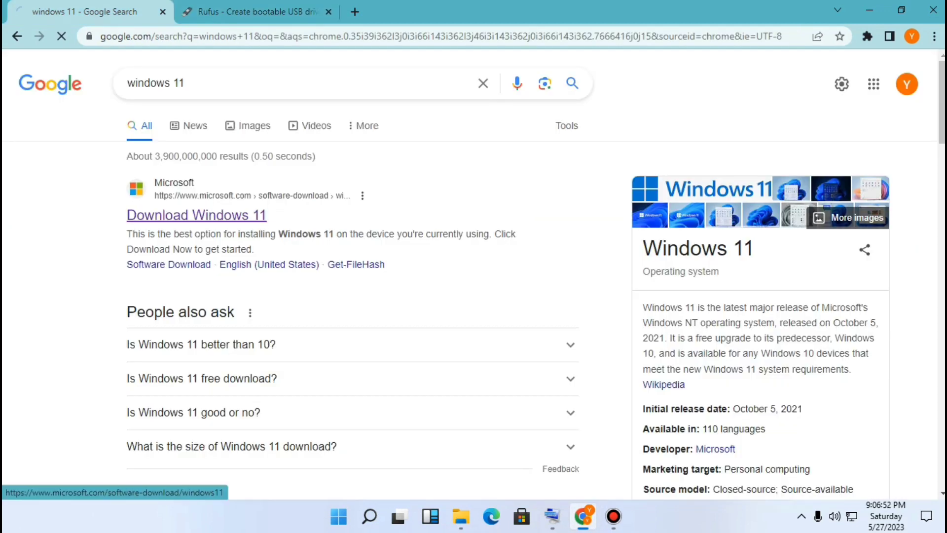
scroll(197, 222, down, 10)
scroll(196, 222, down, 2)
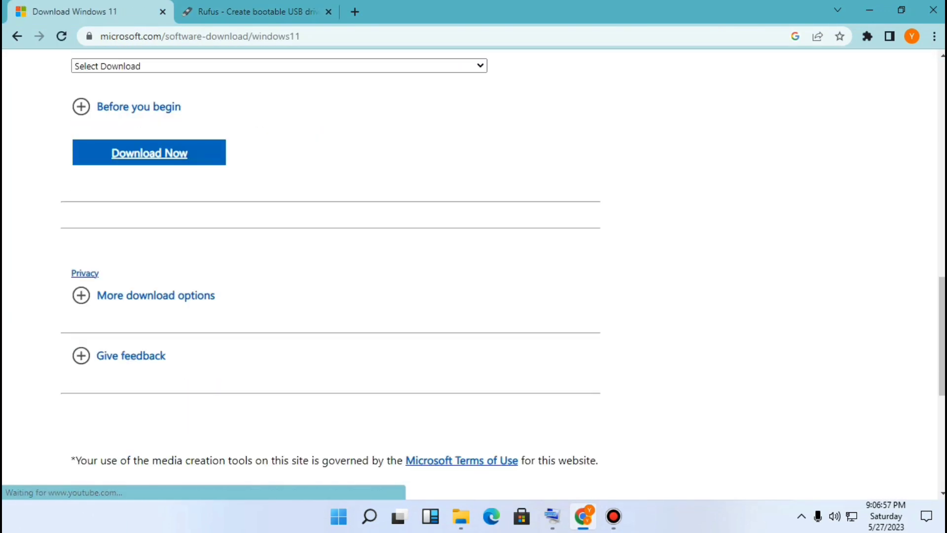
Return to the Rufus website tab, scroll through its usage notes, and minimize the browser
click(220, 12)
scroll(375, 266, down, 5)
scroll(375, 267, down, 7)
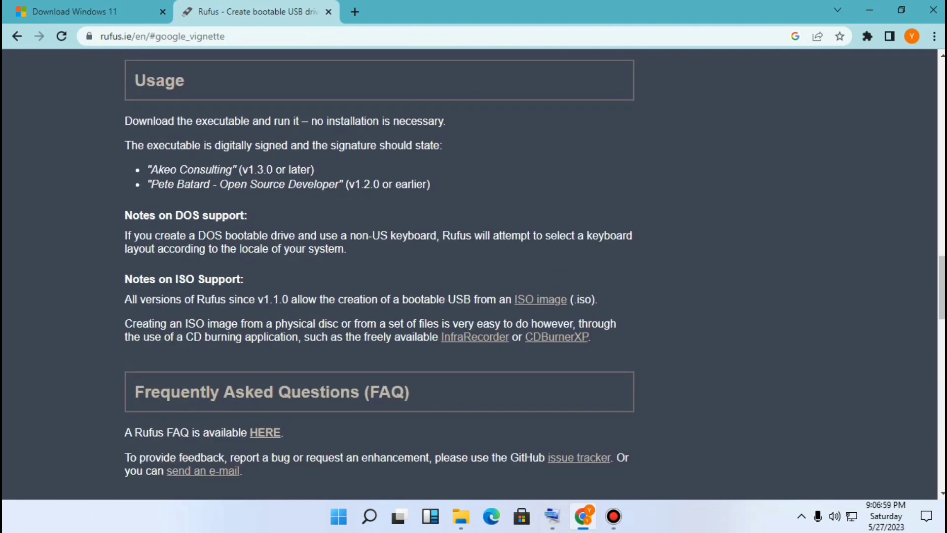
click(870, 9)
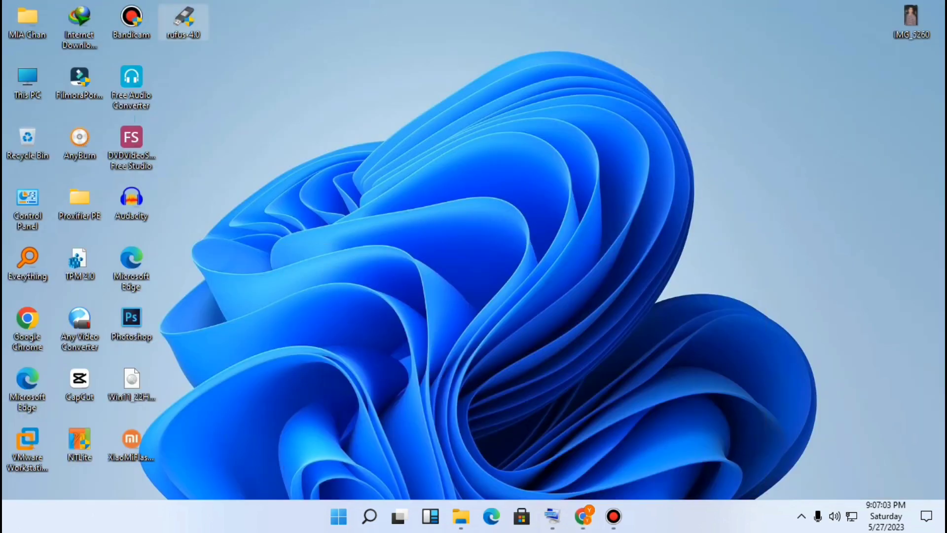
Launch Rufus 4.0 and pick the 16 GB USB drive G: as the target device
double_click(183, 22)
click(526, 273)
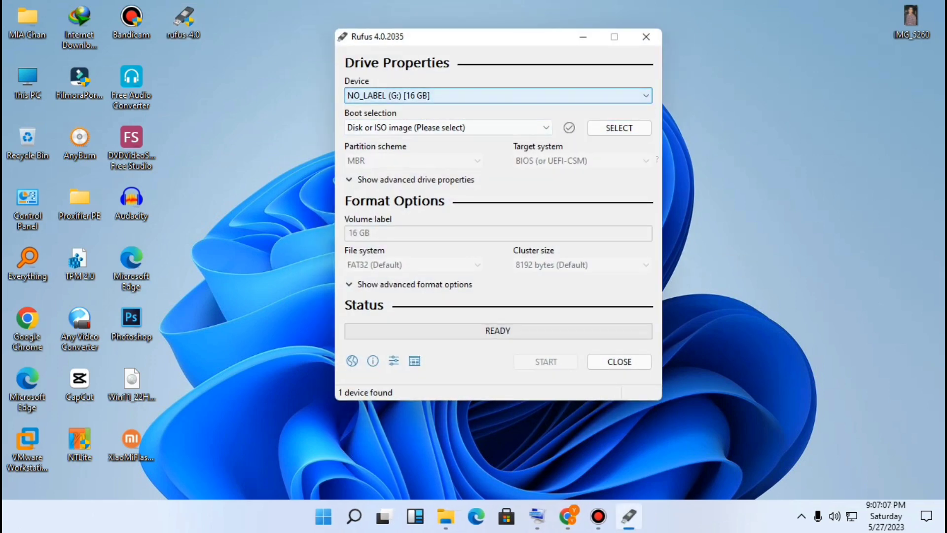
click(426, 96)
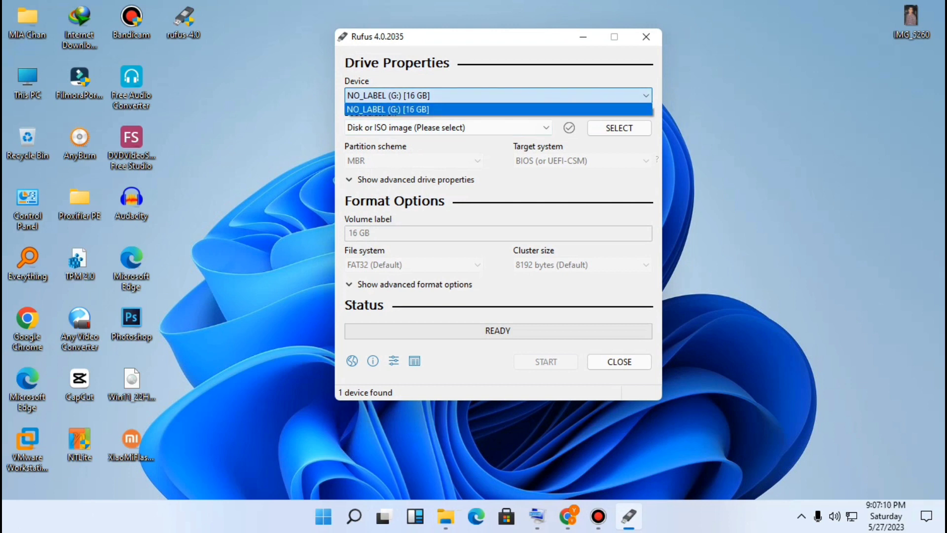
click(425, 96)
double_click(425, 96)
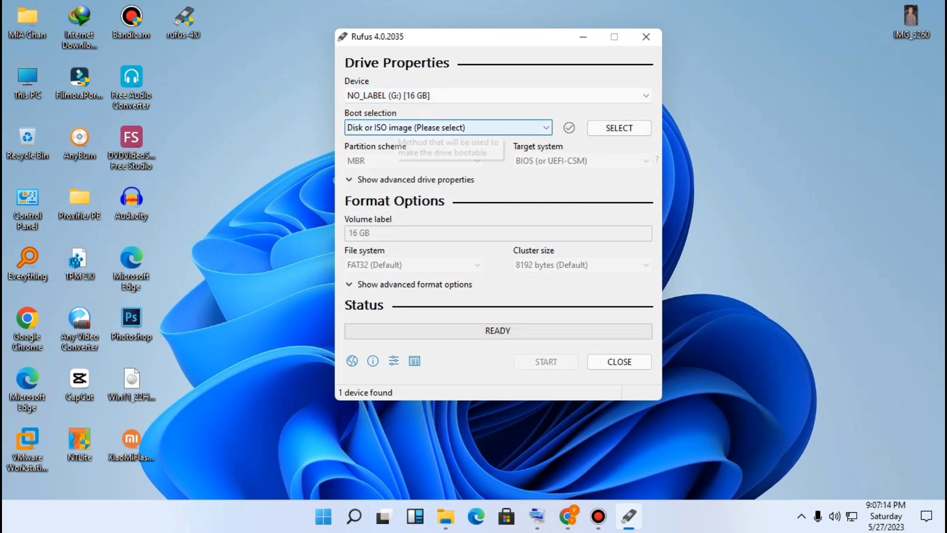
Choose the Win11_22H2_English_x64v1 disc image on the Desktop as the boot selection
click(619, 127)
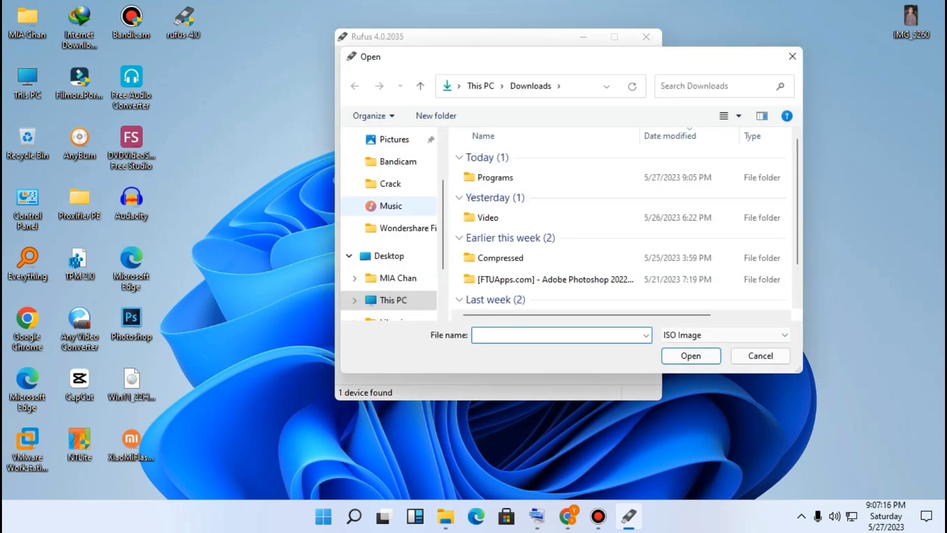
scroll(395, 228, down, 1)
click(393, 255)
scroll(548, 223, down, 5)
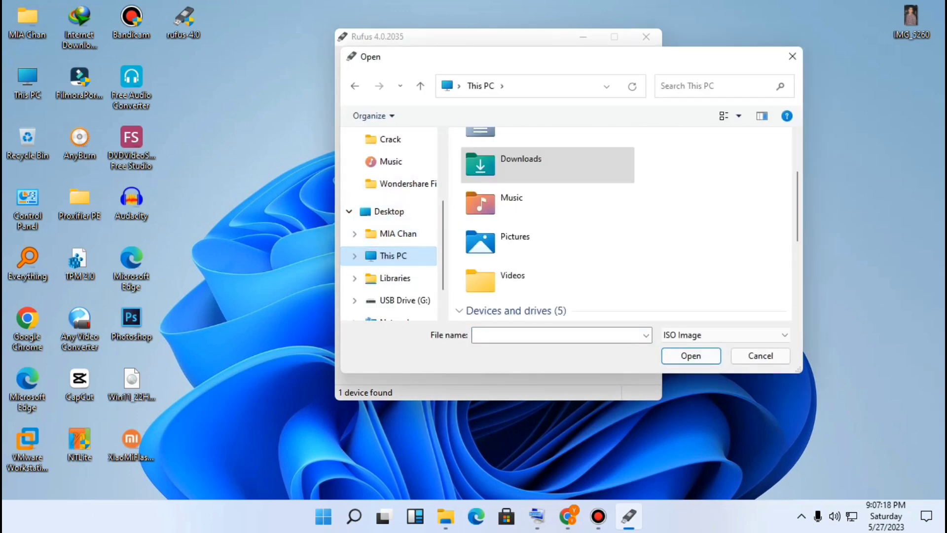
scroll(548, 232, up, 1)
scroll(548, 246, down, 1)
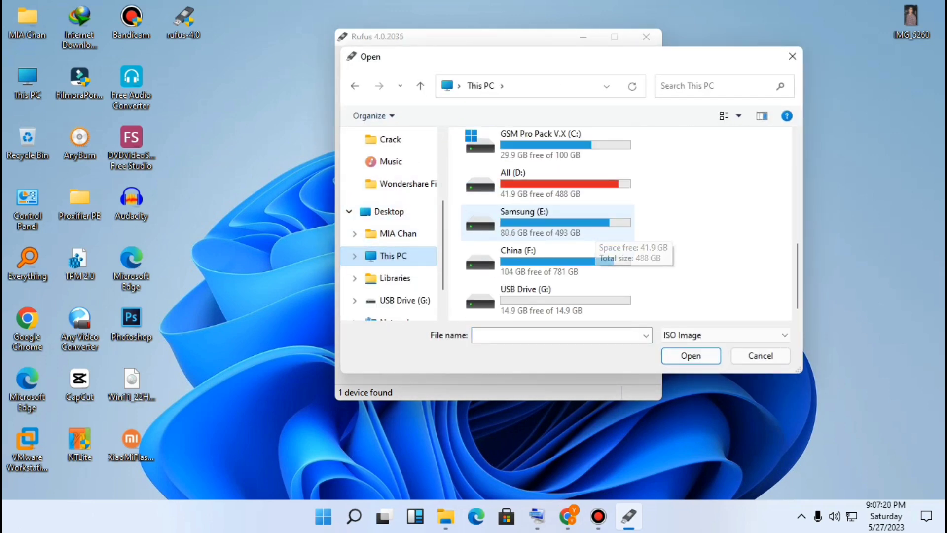
scroll(547, 197, up, 5)
double_click(499, 163)
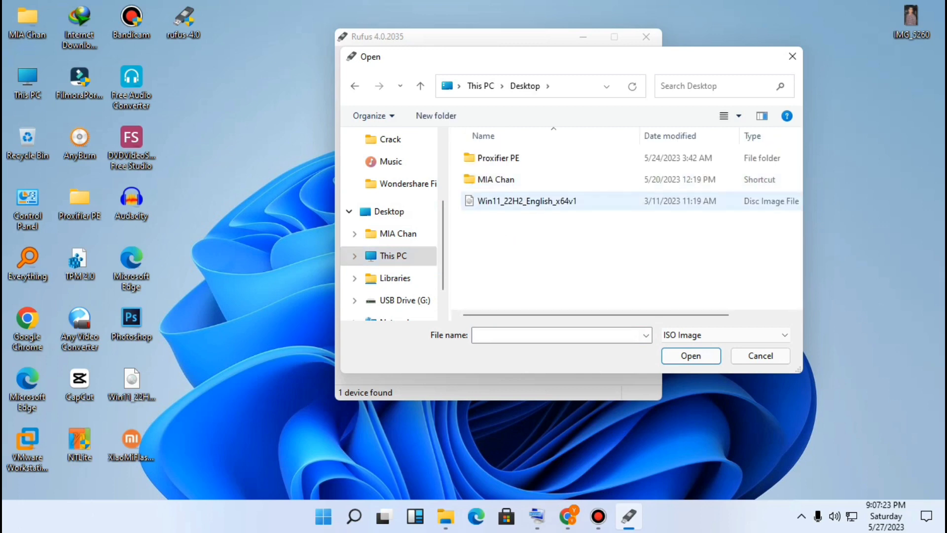
double_click(523, 201)
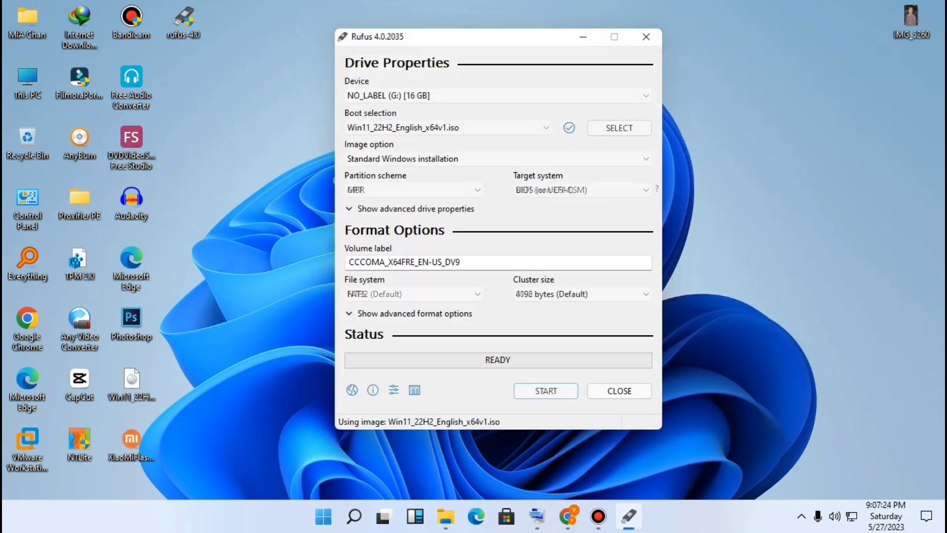
Set the partition scheme to MBR
click(414, 190)
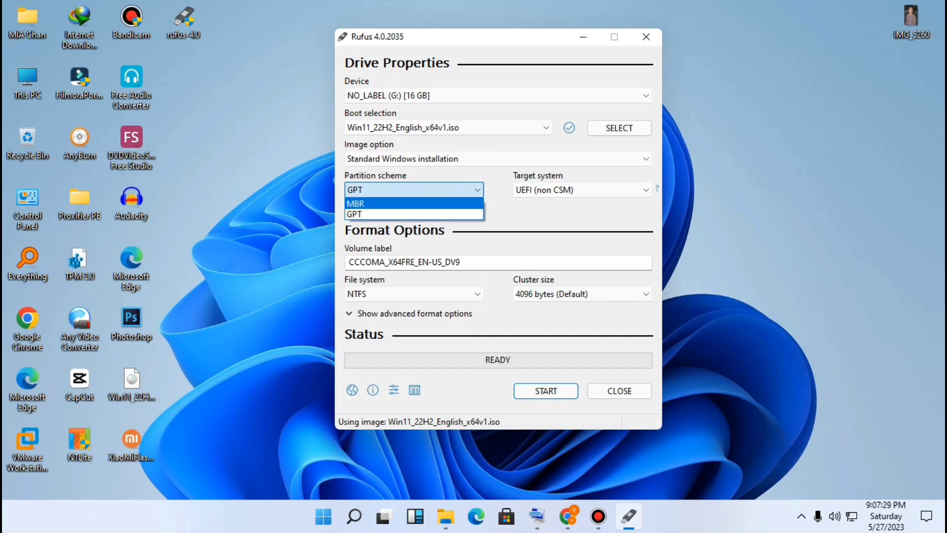
click(413, 205)
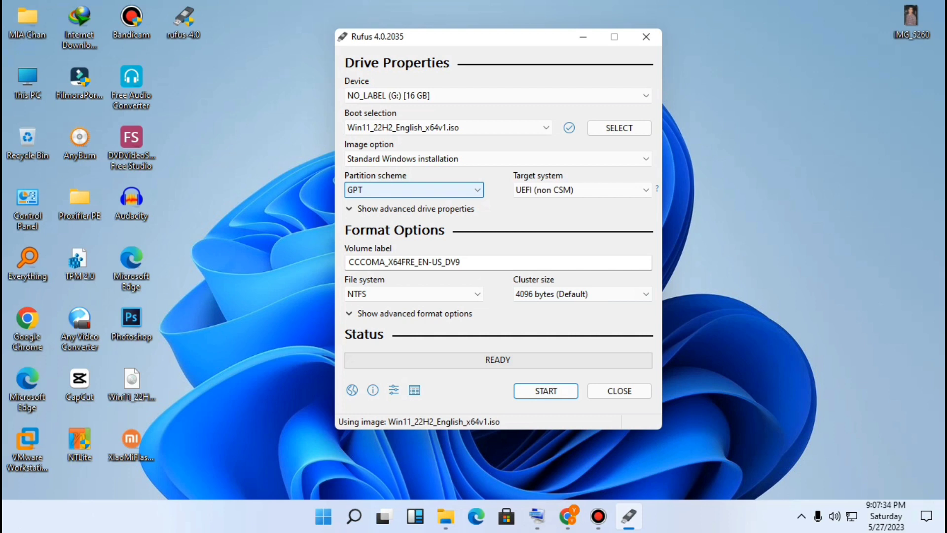
click(413, 190)
click(413, 204)
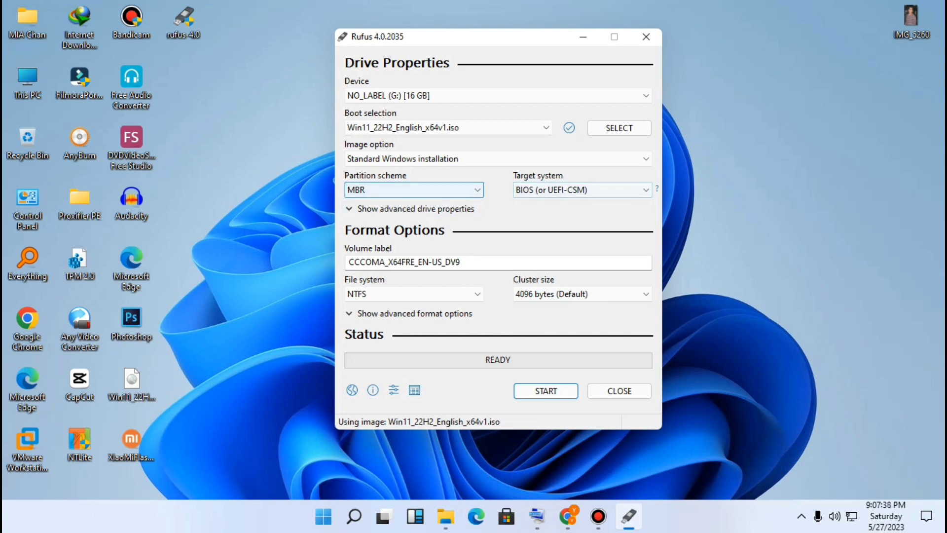
Start writing the USB drive, enabling local account creation with the prefilled username in the Windows customization options, and confirm
click(546, 391)
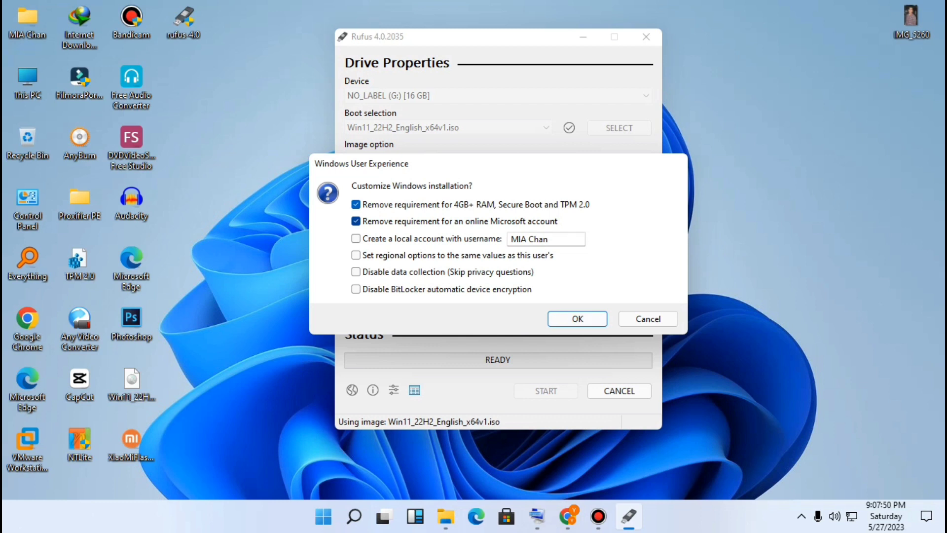
mouse_move(557, 239)
mouse_down()
mouse_move(539, 239)
mouse_move(553, 239)
mouse_up()
click(356, 238)
key(Return)
key(Return)
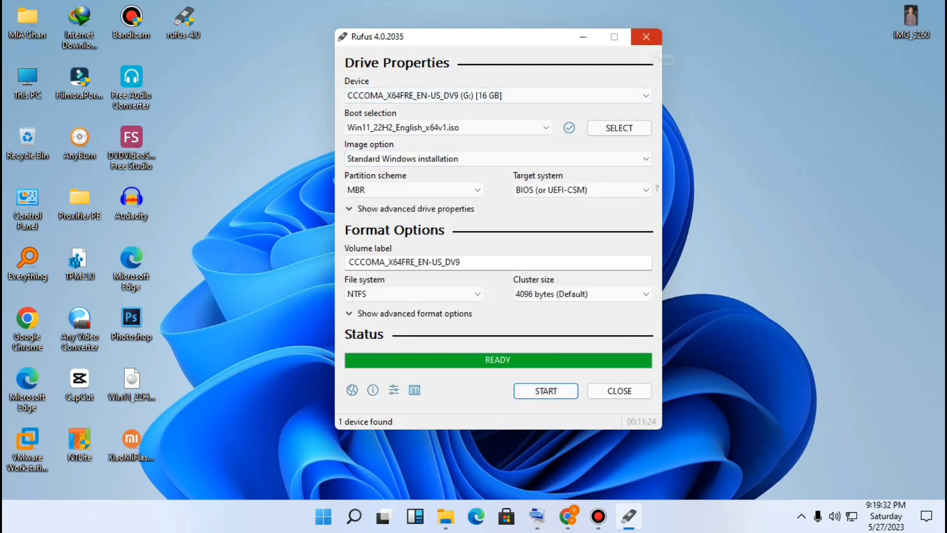
Close Rufus and open the CCCOMA_X64FRE_EN-US_DV9 (G:) USB drive in File Explorer
click(646, 36)
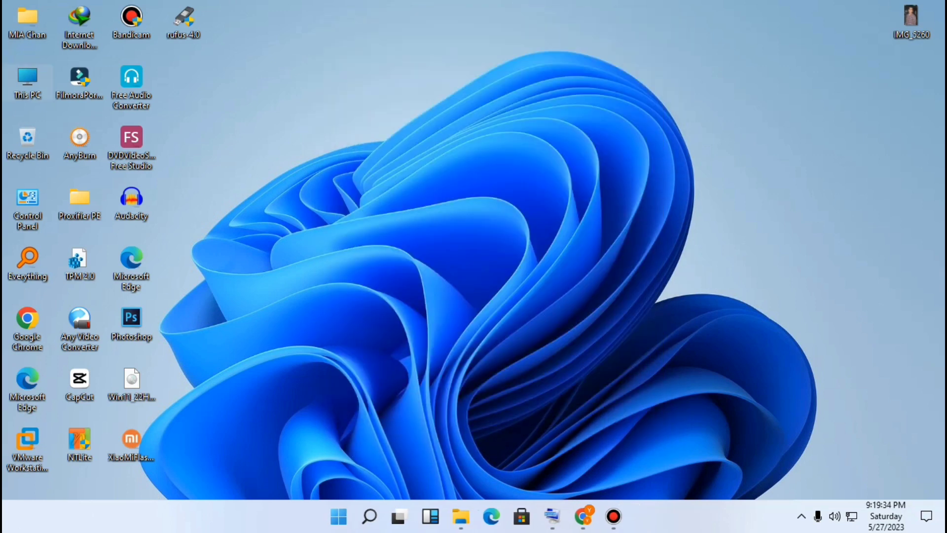
double_click(27, 83)
click(209, 312)
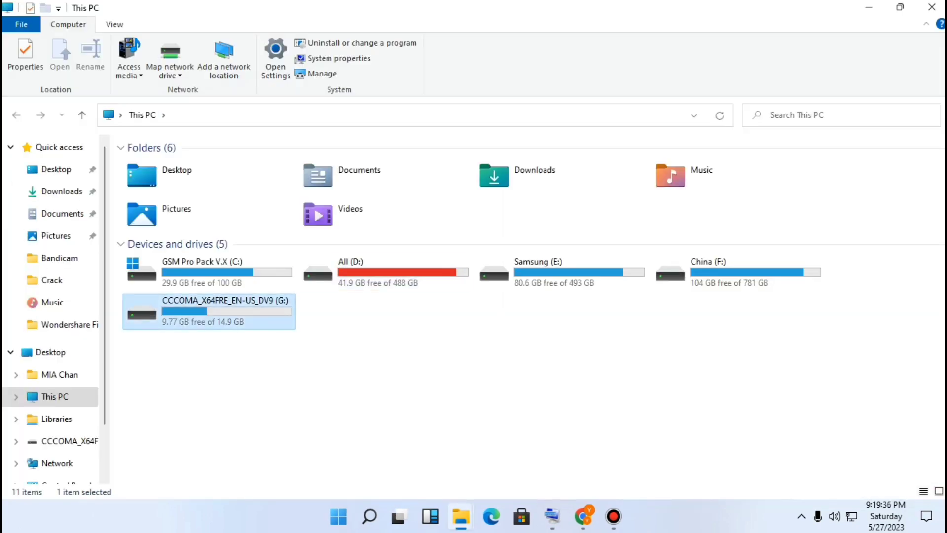
double_click(209, 312)
Select and copy all files and folders on the USB drive
drag(185, 374, 171, 153)
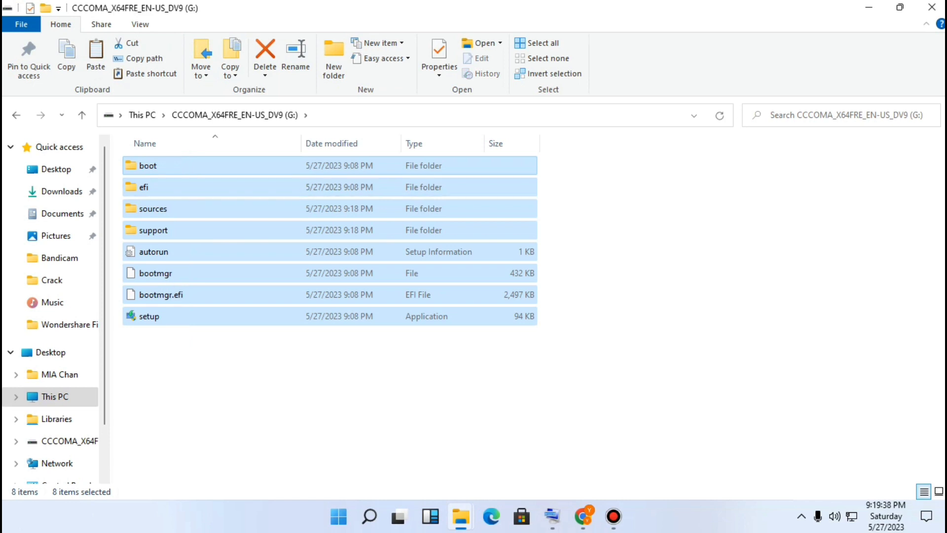
right_click(186, 168)
click(209, 323)
right_click(177, 213)
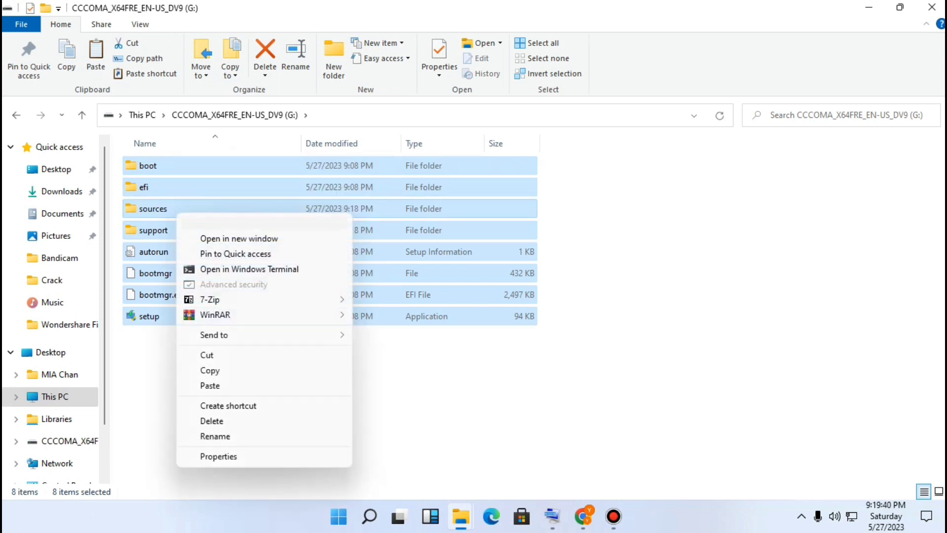
key(Escape)
right_click(189, 269)
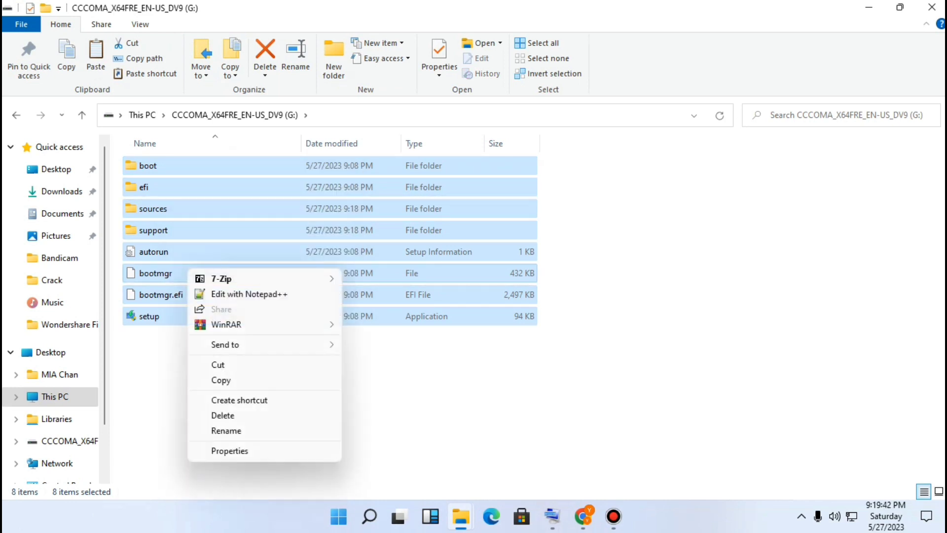
click(220, 380)
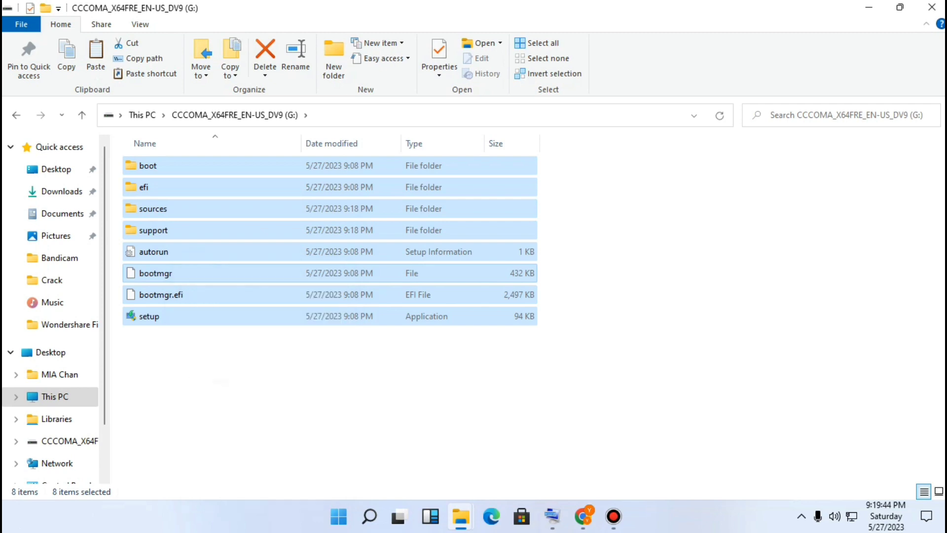
Create a new folder on the desktop
key(super+d)
right_click(517, 302)
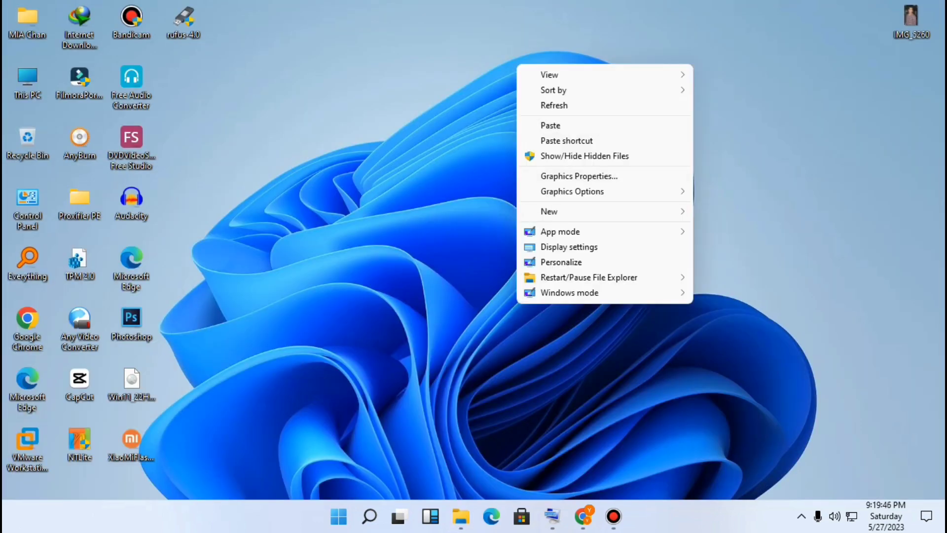
mouse_move(549, 212)
click(721, 212)
key(Return)
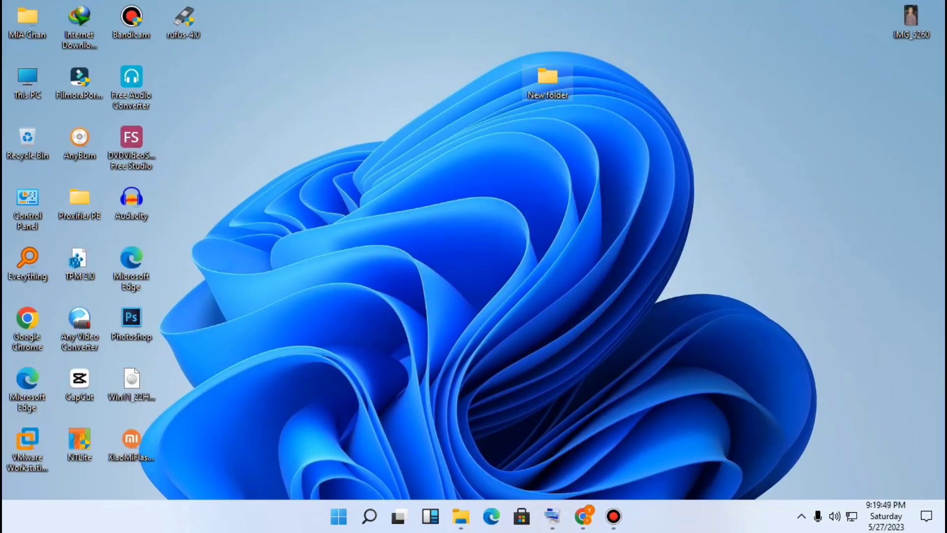
Open the new folder and paste the copied USB drive files into it
double_click(548, 79)
right_click(518, 195)
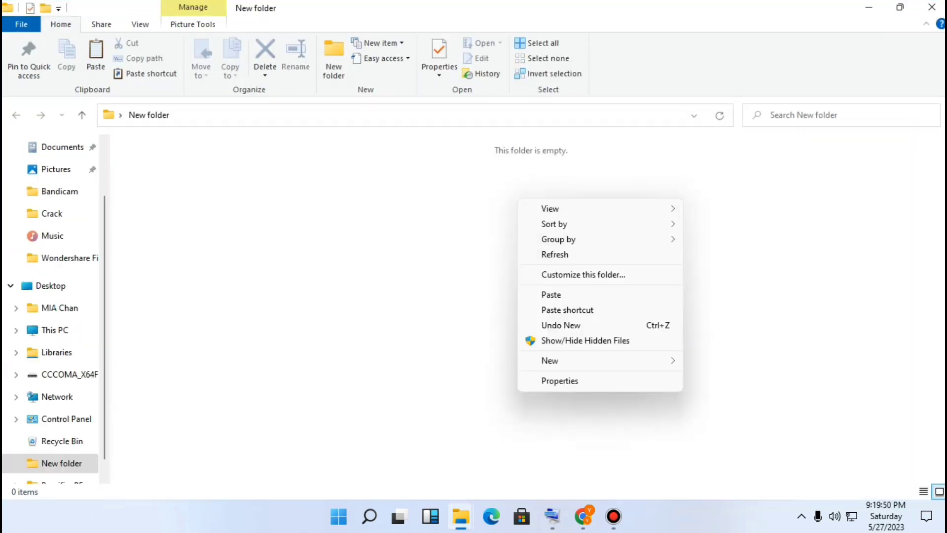
click(551, 294)
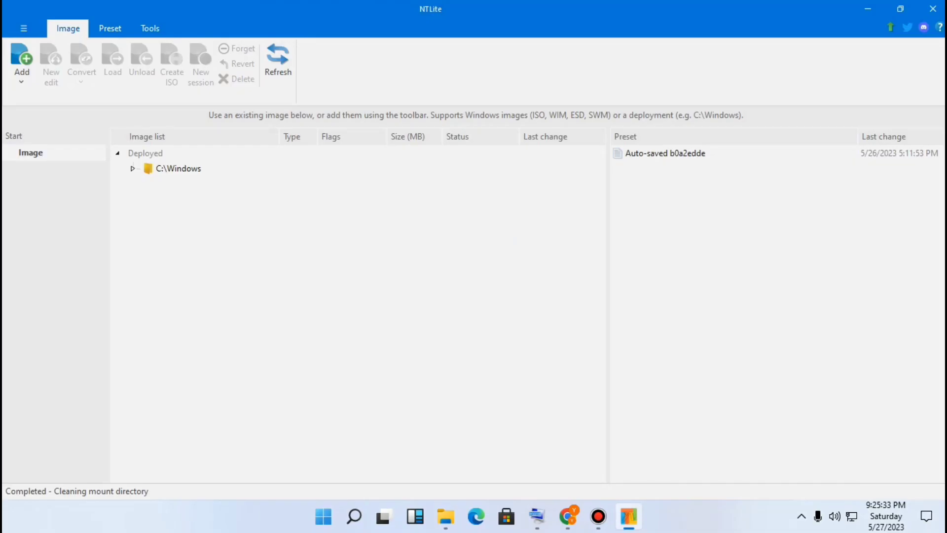
In NTLite, add the install.wim image from the new folder's sources directory
click(22, 66)
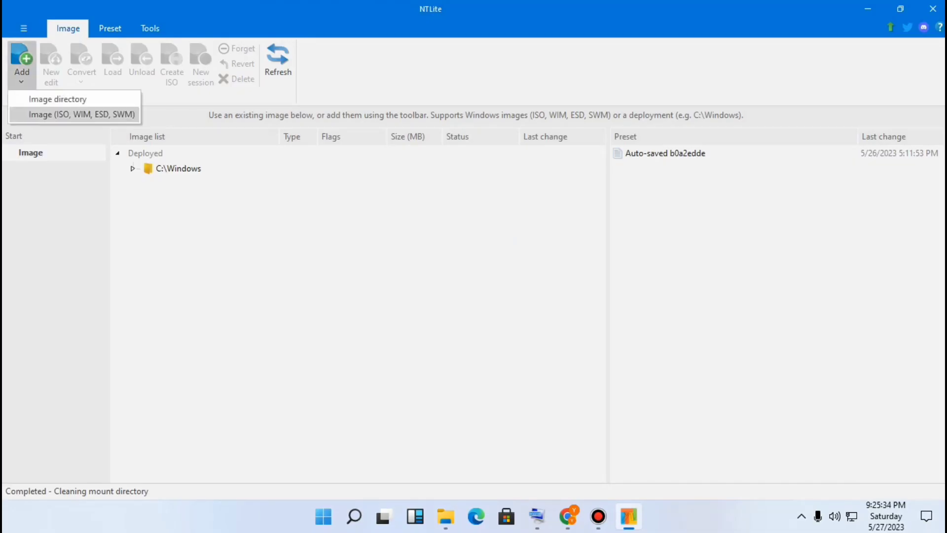
click(81, 114)
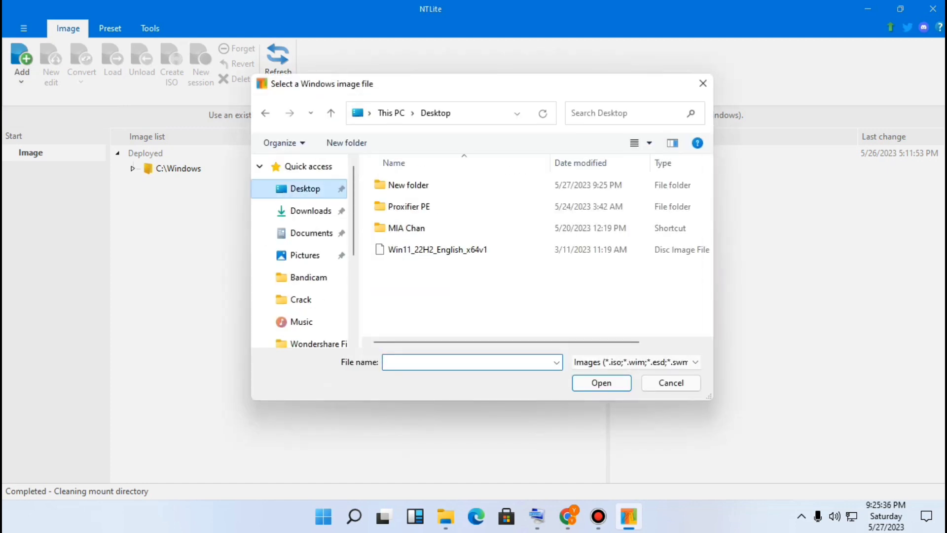
double_click(408, 185)
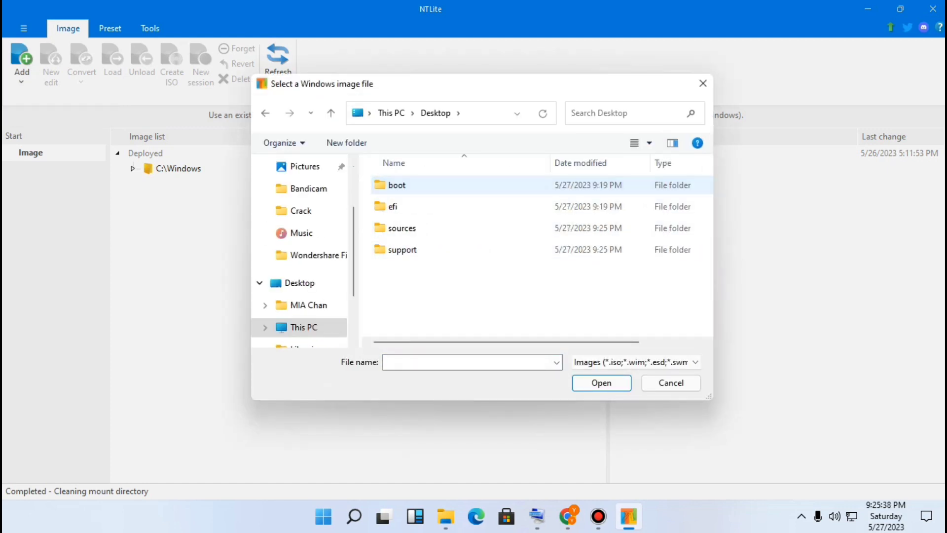
double_click(402, 228)
scroll(429, 240, down, 2)
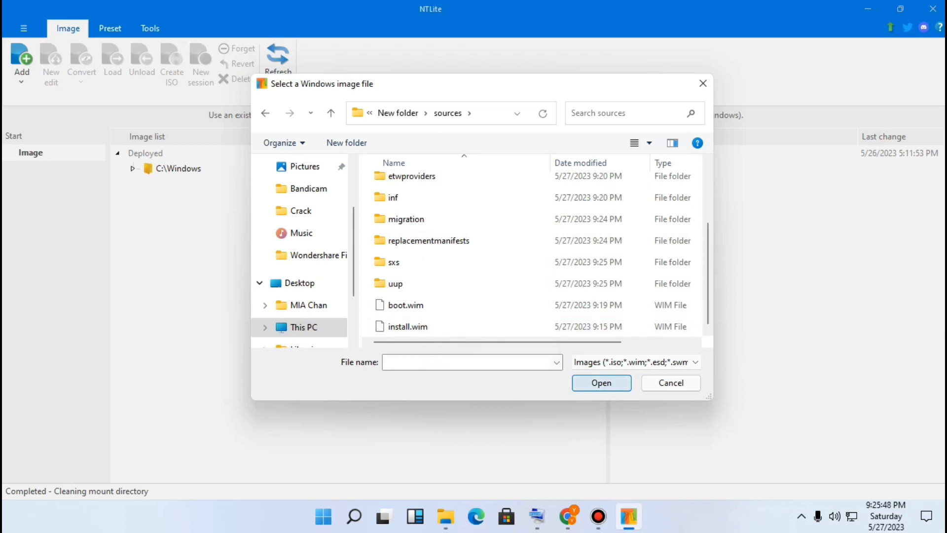
click(408, 326)
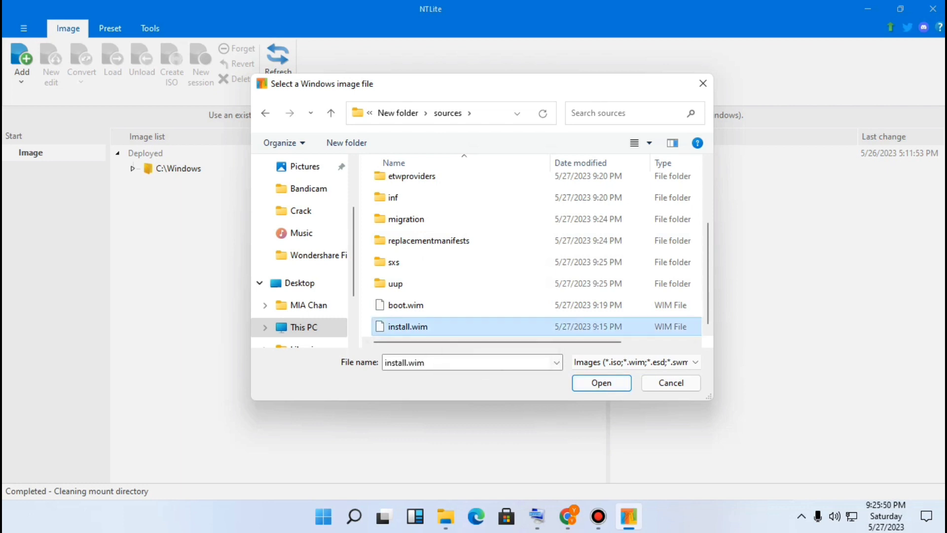
click(601, 383)
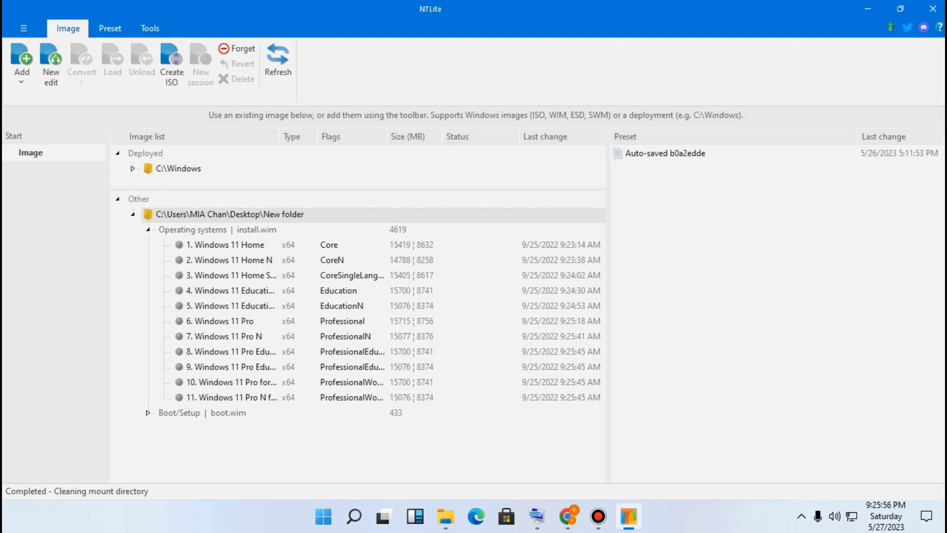
Load the Windows 11 Pro edition of install.wim for editing
click(220, 321)
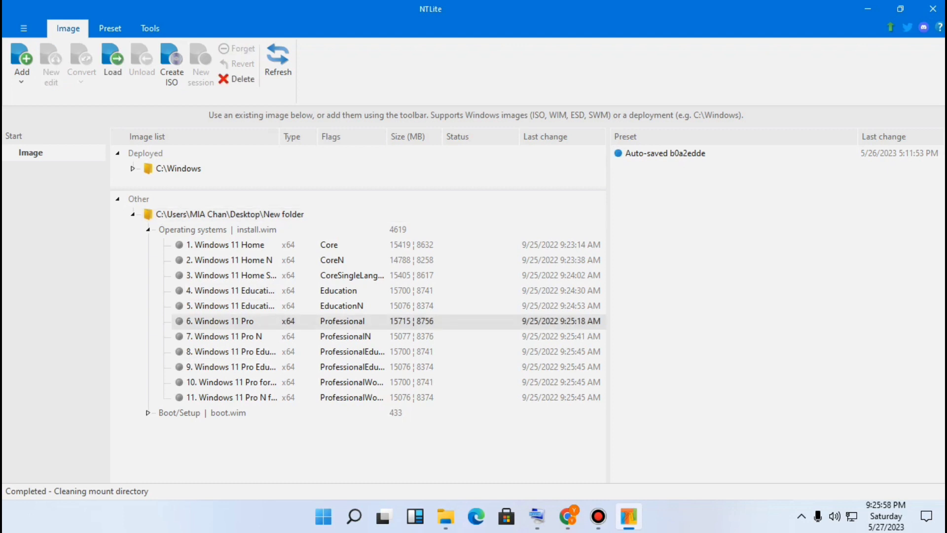
right_click(240, 319)
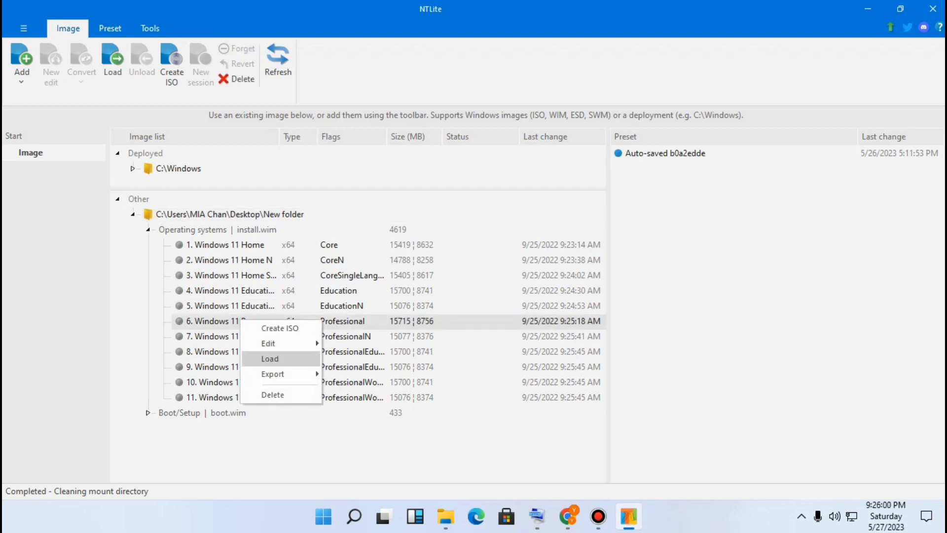
click(261, 358)
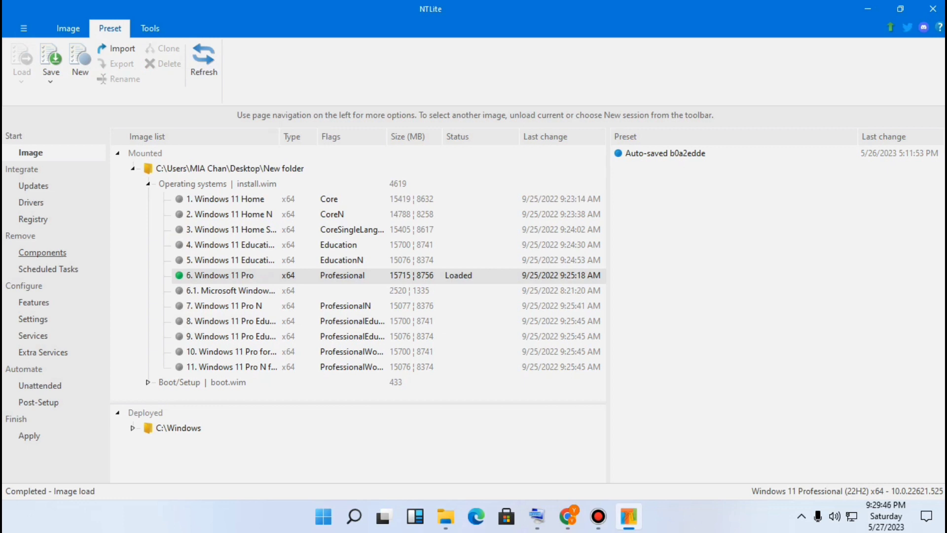
Open the Components removal page and browse the Windows Apps list
click(42, 252)
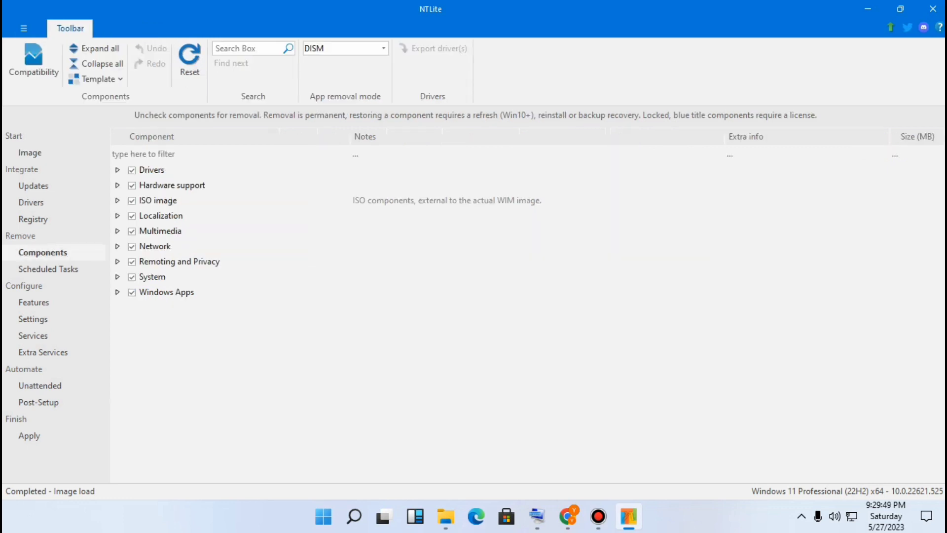
click(117, 292)
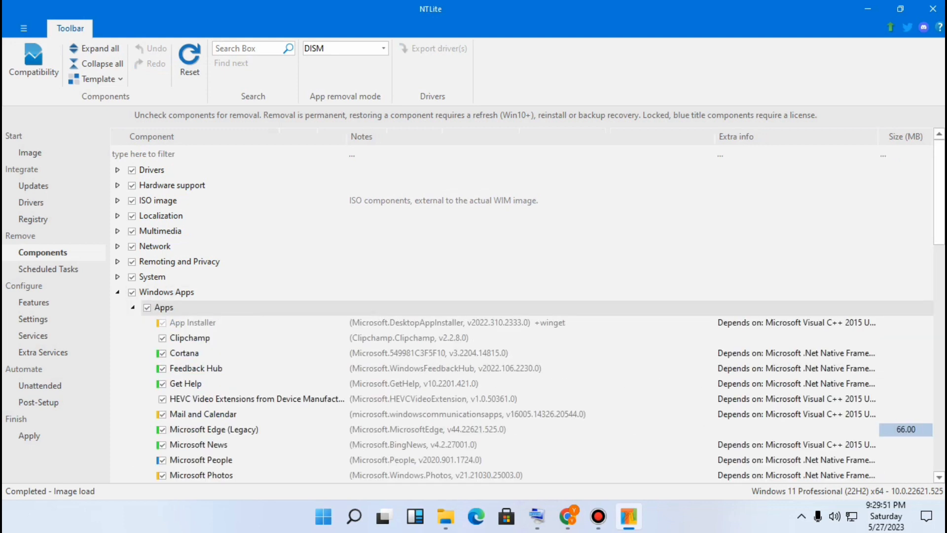
scroll(493, 306, down, 1)
scroll(493, 305, up, 1)
scroll(493, 306, down, 1)
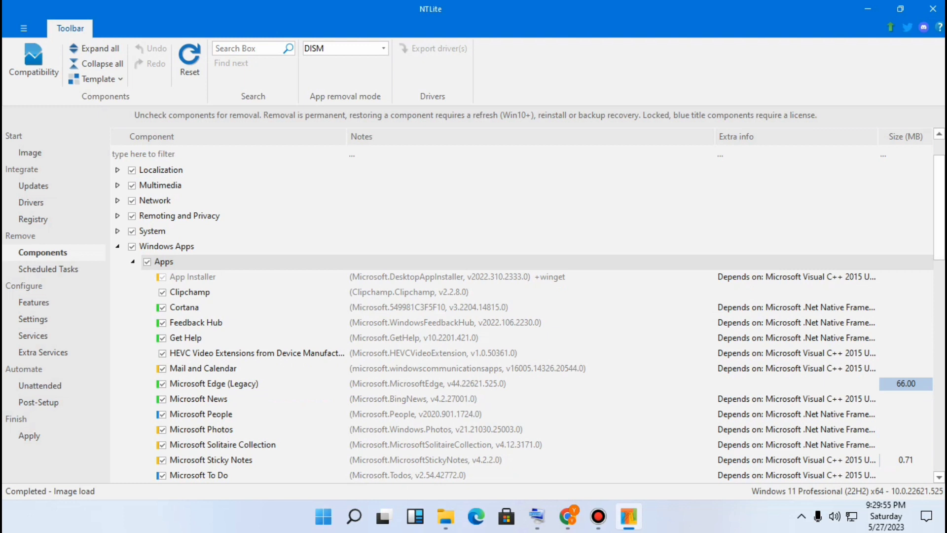
scroll(493, 306, down, 1)
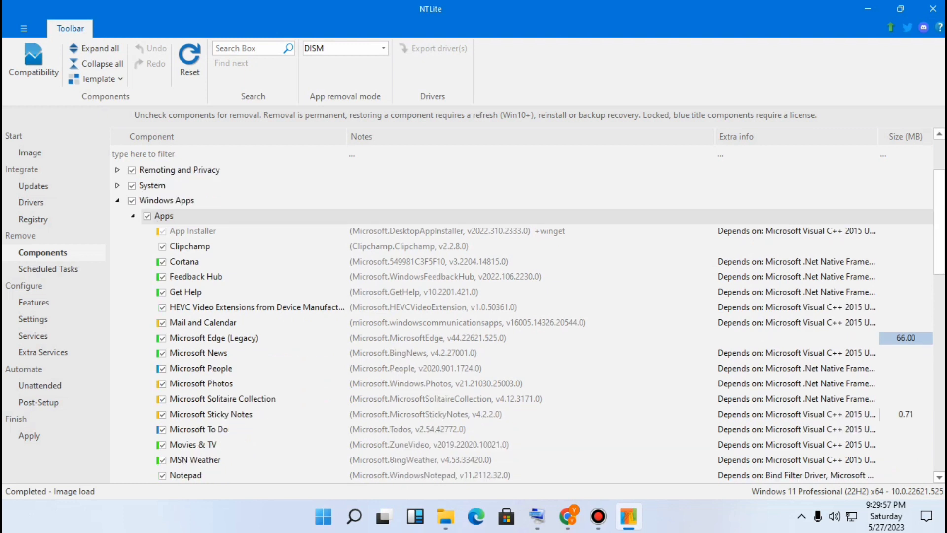
scroll(493, 306, down, 1)
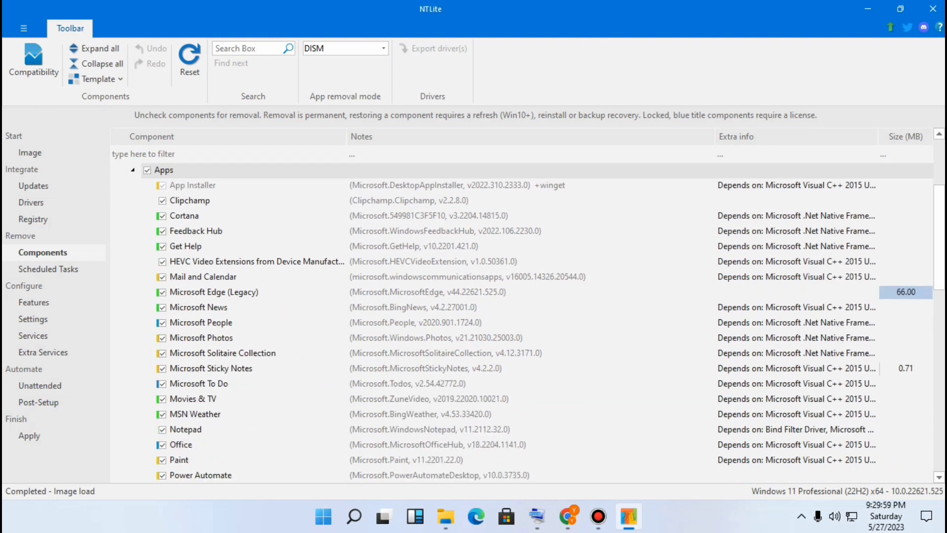
scroll(493, 306, down, 1)
scroll(493, 306, down, 2)
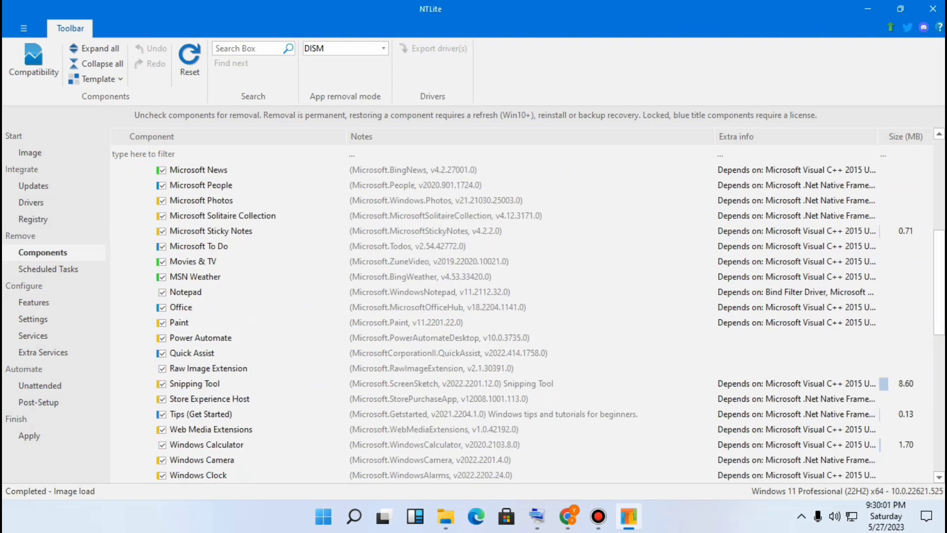
scroll(493, 306, down, 1)
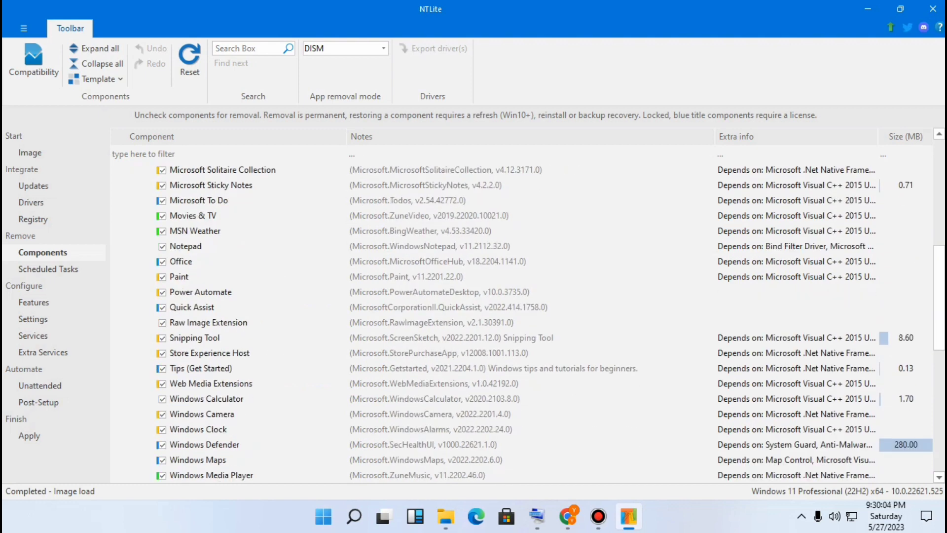
Uncheck Windows Calculator, Web Media Extensions, Snipping Tool and Notepad for removal
click(162, 399)
click(162, 383)
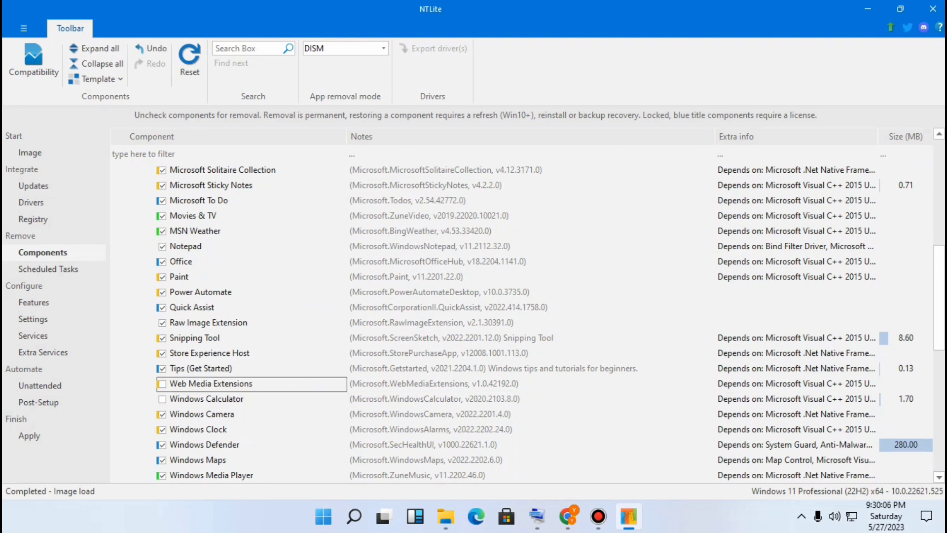
click(163, 338)
scroll(494, 306, up, 1)
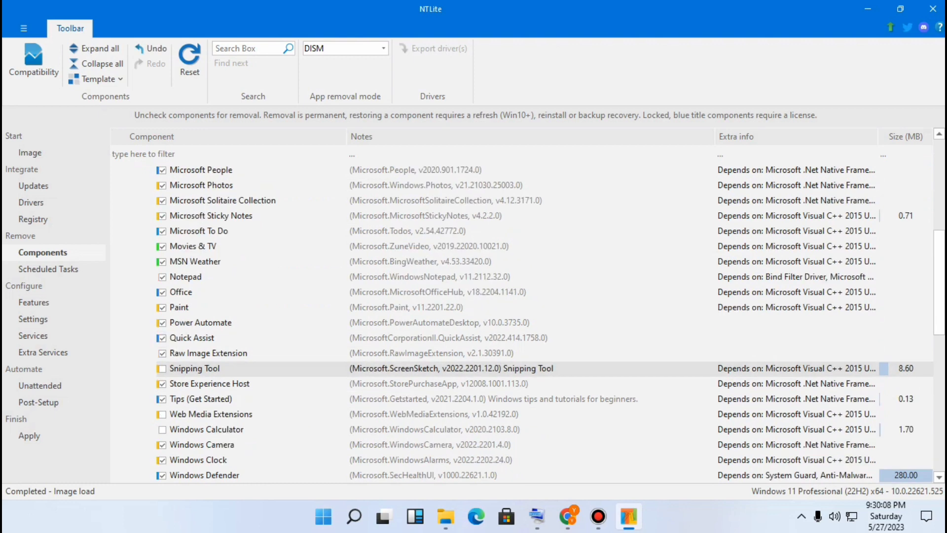
click(162, 292)
Uncheck Microsoft To Do, Windows Clock and Windows Camera for removal
scroll(493, 306, up, 1)
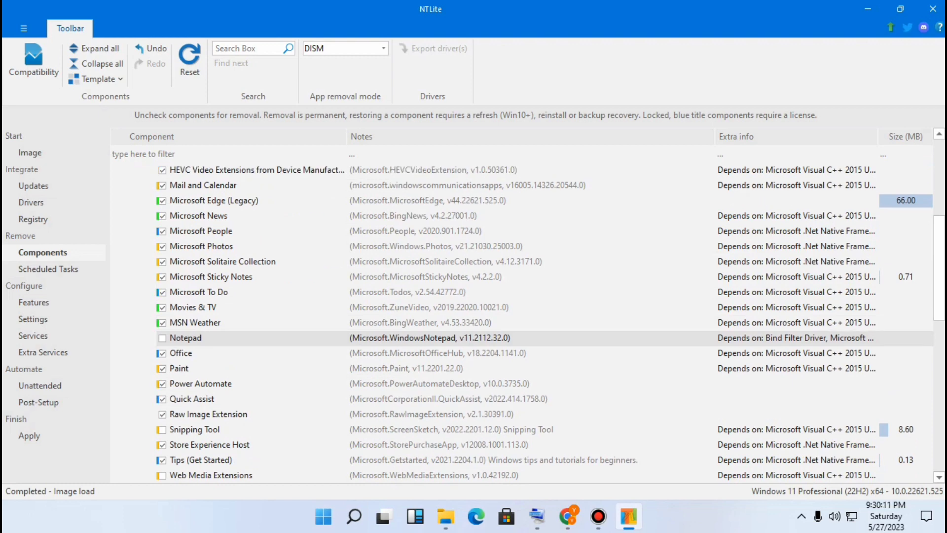
click(162, 292)
scroll(162, 292, down, 3)
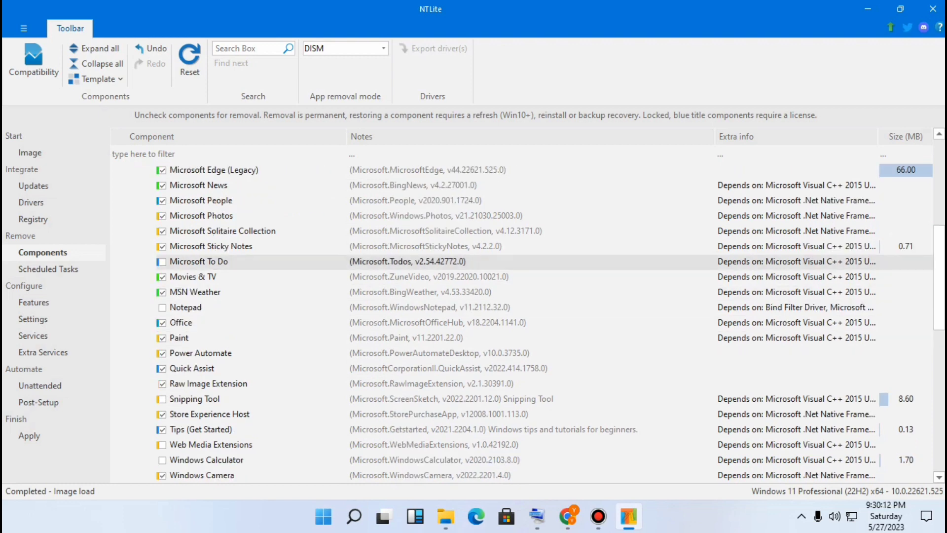
scroll(493, 321, down, 1)
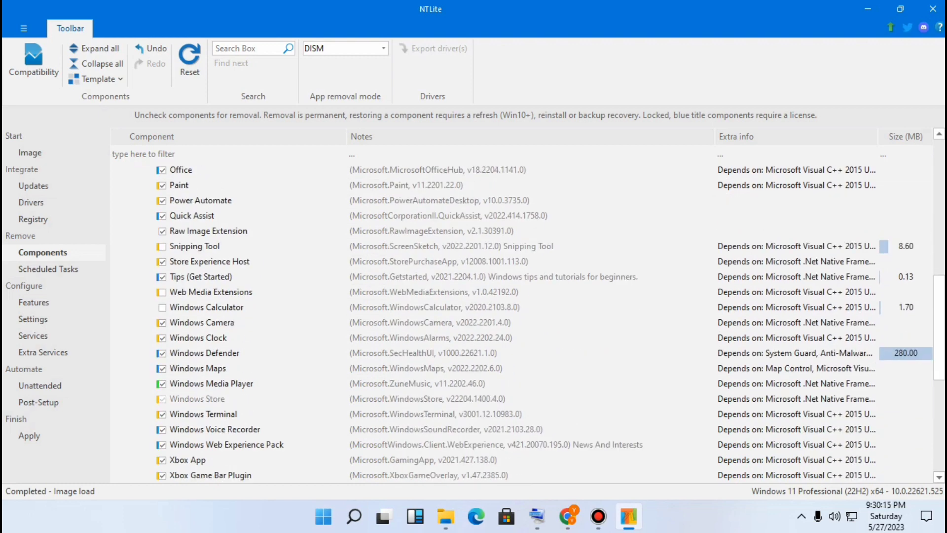
click(162, 339)
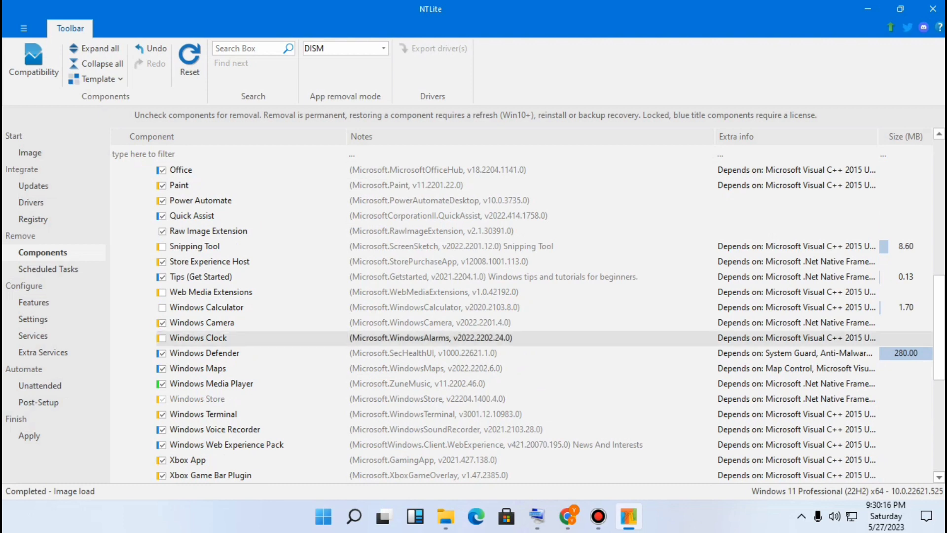
scroll(493, 321, down, 6)
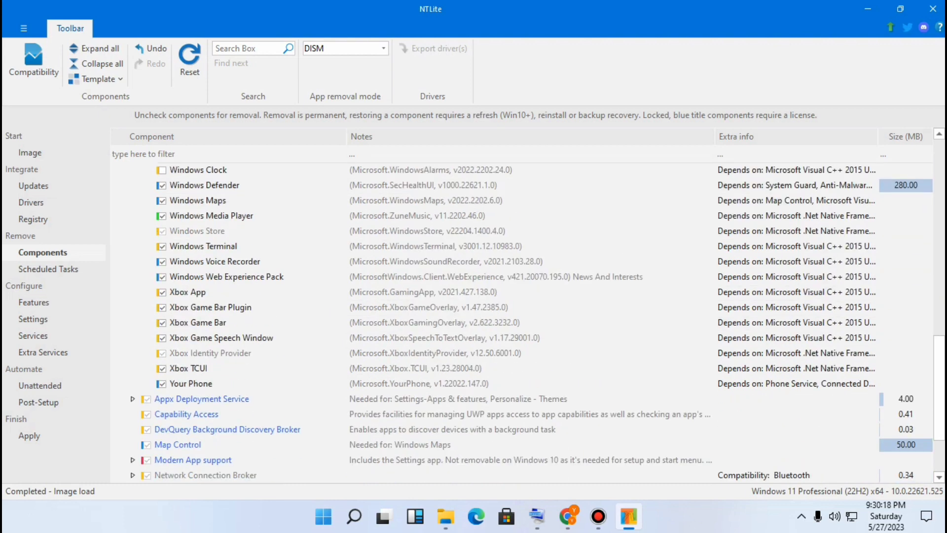
scroll(494, 320, up, 15)
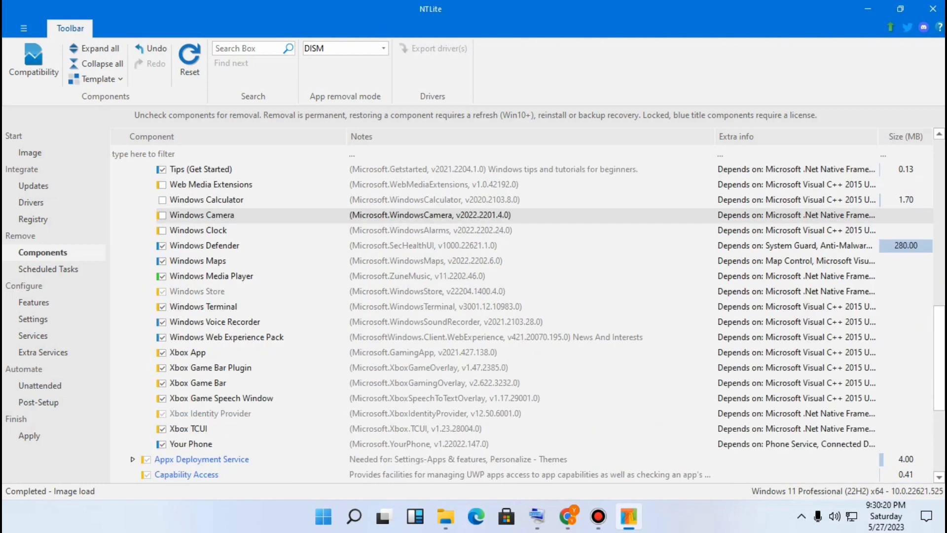
click(133, 308)
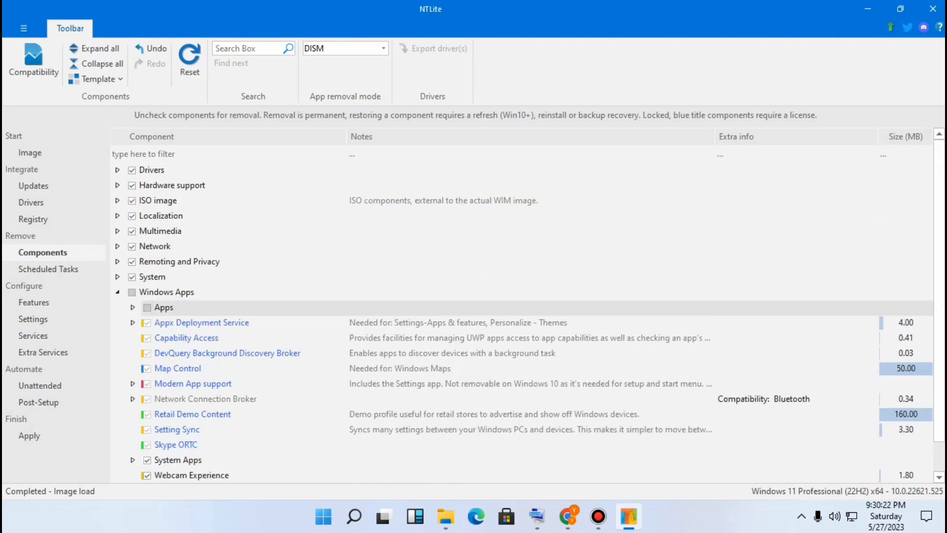
click(118, 292)
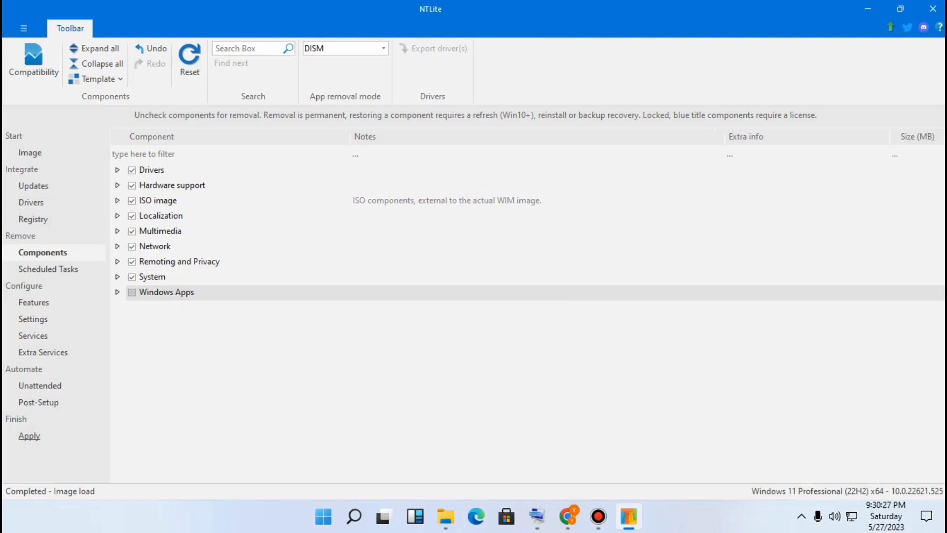
On the Apply page, set the image format to High compression, read-only (ESD) and confirm
click(30, 436)
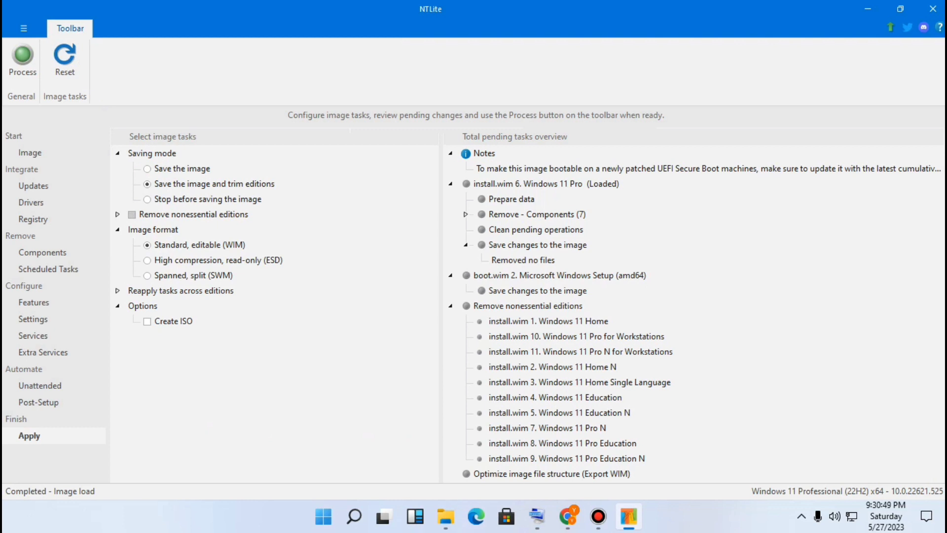
click(147, 260)
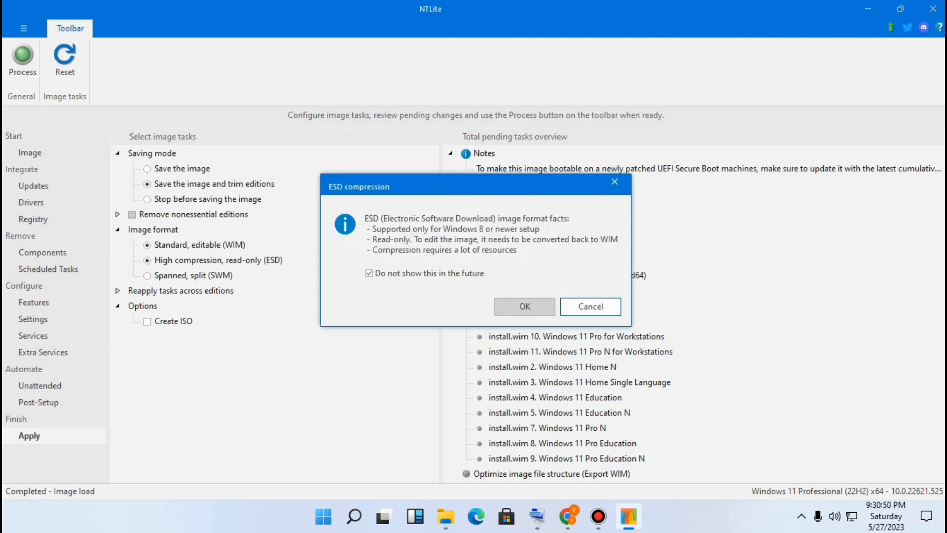
click(525, 307)
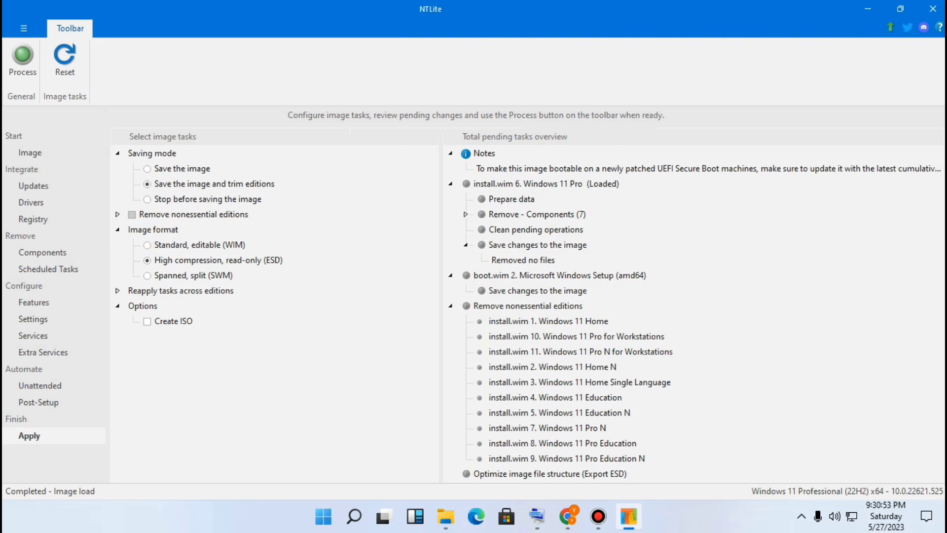
Enable Create ISO, choose the Desktop as destination, and name the ISO file windows 11 lite
click(148, 321)
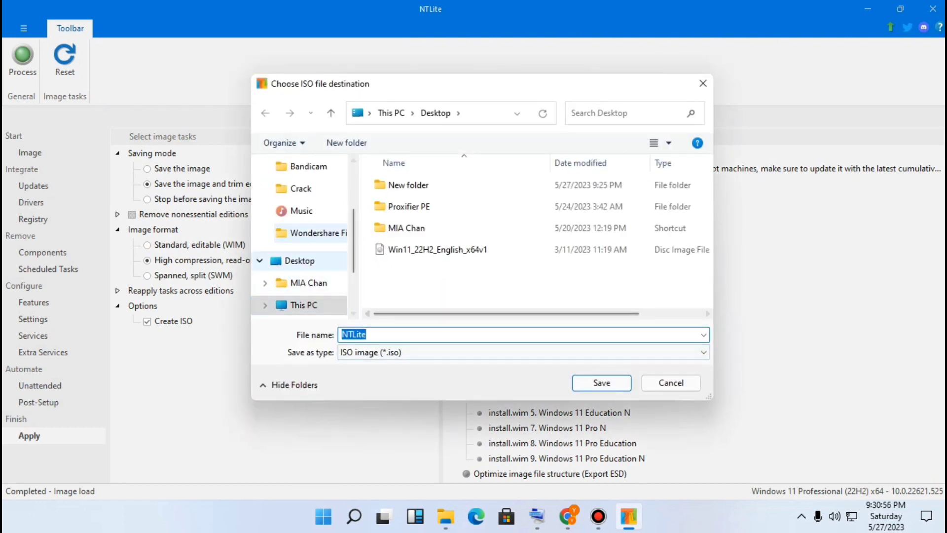
click(300, 260)
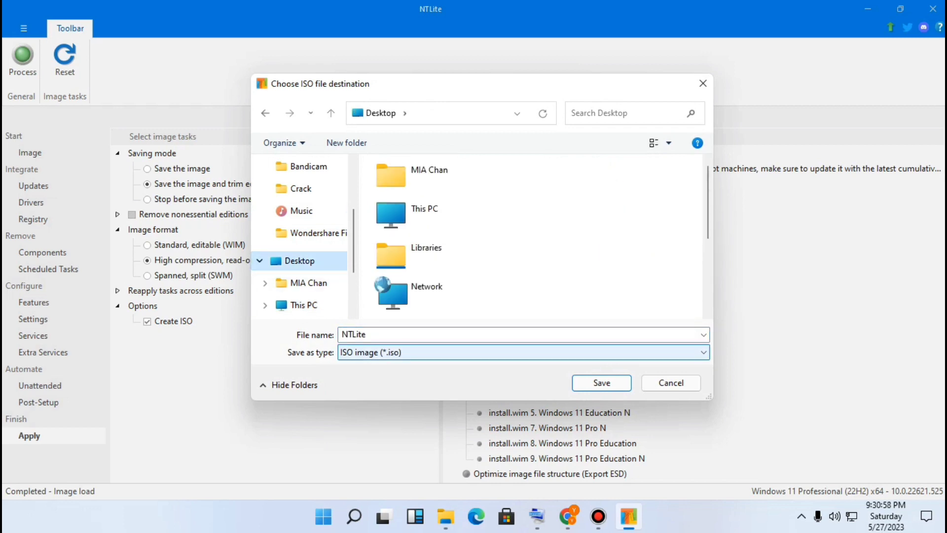
click(518, 334)
click(536, 517)
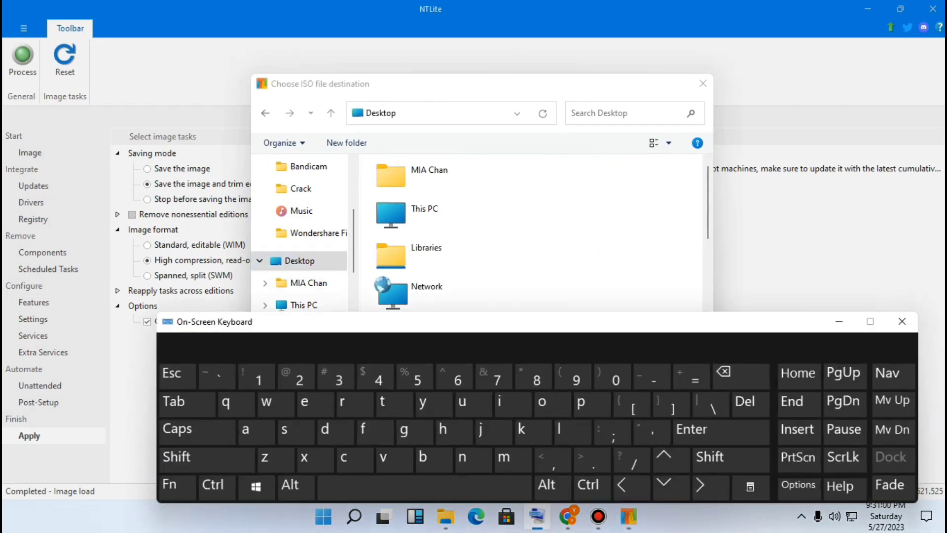
drag(437, 323, 461, 391)
click(523, 334)
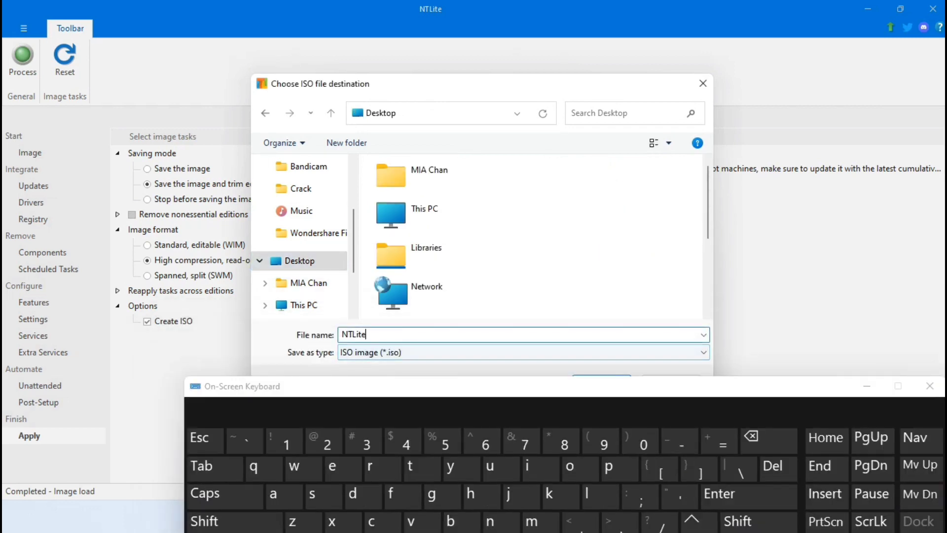
click(768, 441)
click(303, 469)
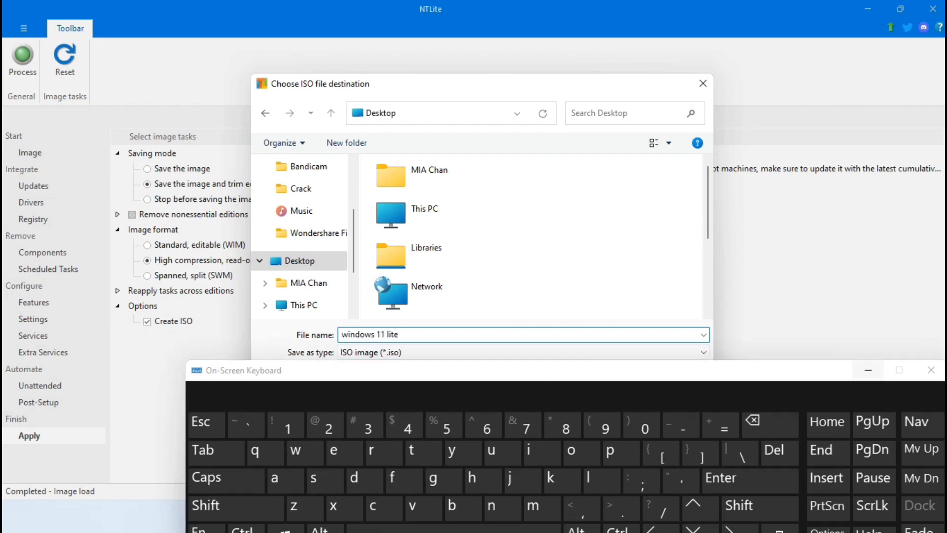
click(867, 370)
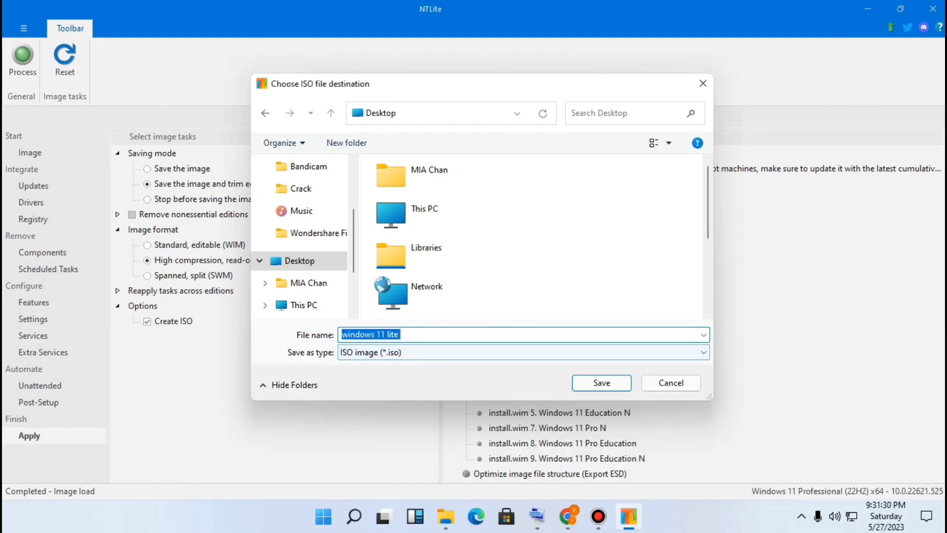
Copy the file name and save the ISO destination
right_click(401, 334)
click(431, 187)
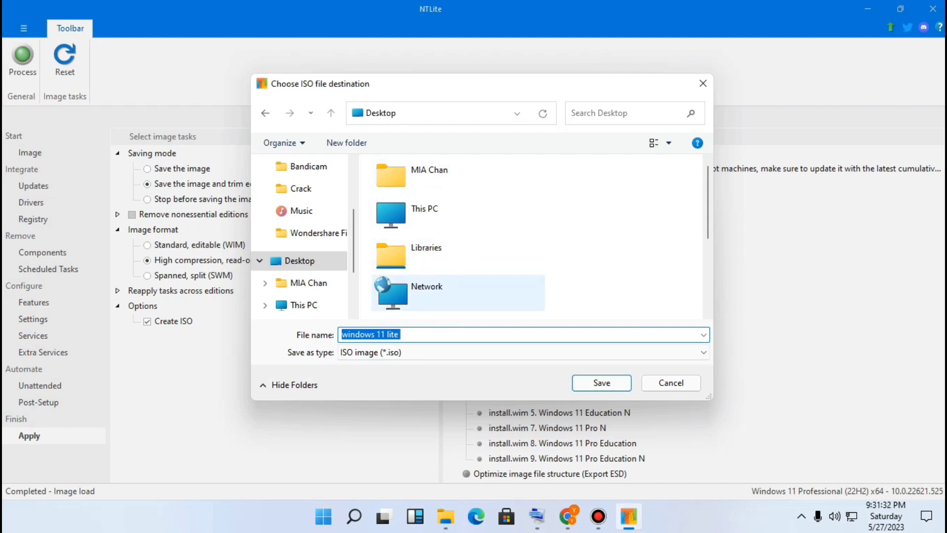
click(602, 382)
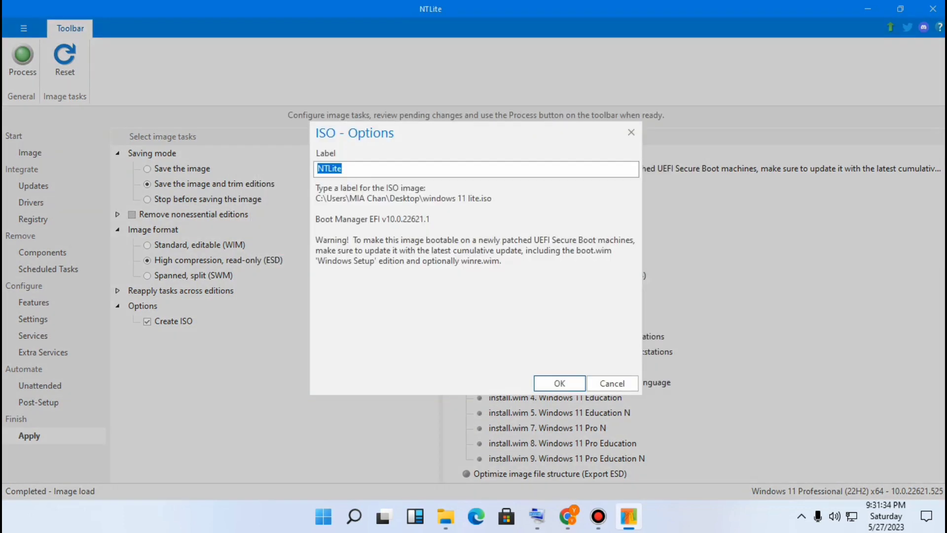
Set the ISO label to windows 11 lite and confirm the ISO options
right_click(383, 170)
click(411, 227)
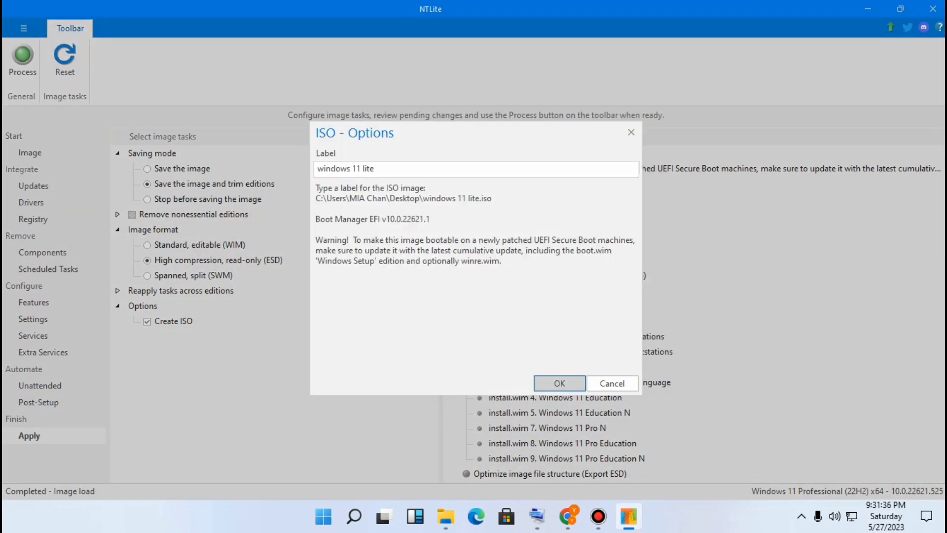
key(Return)
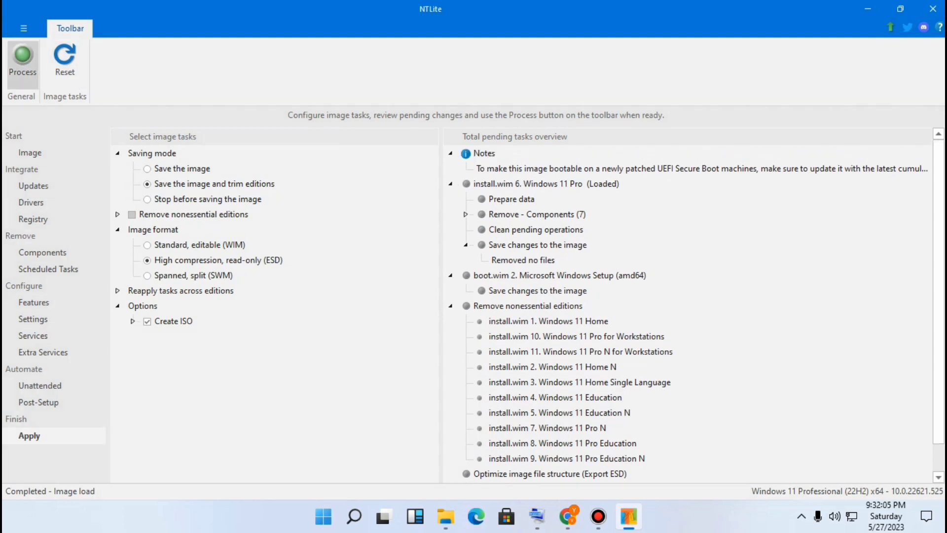
Process the pending tasks to build the ISO, then close NTLite
click(22, 59)
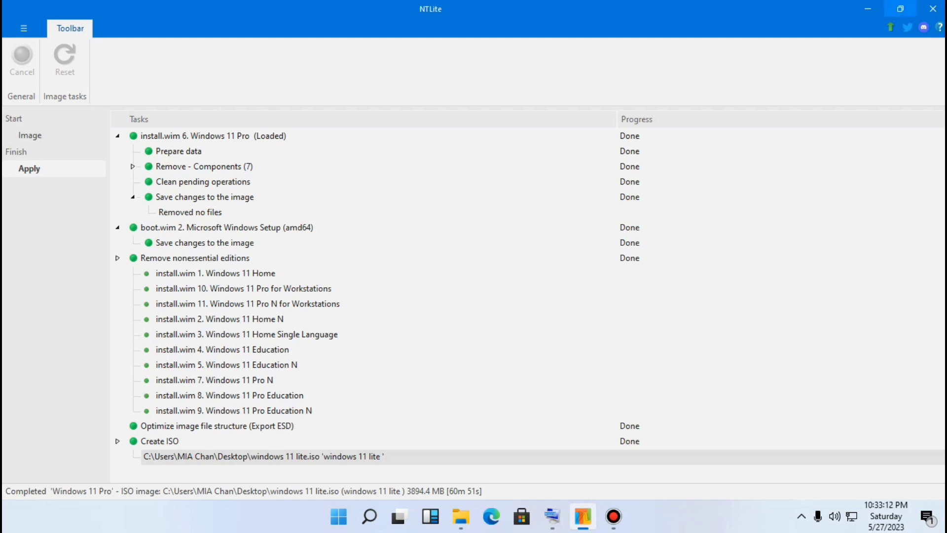
click(867, 8)
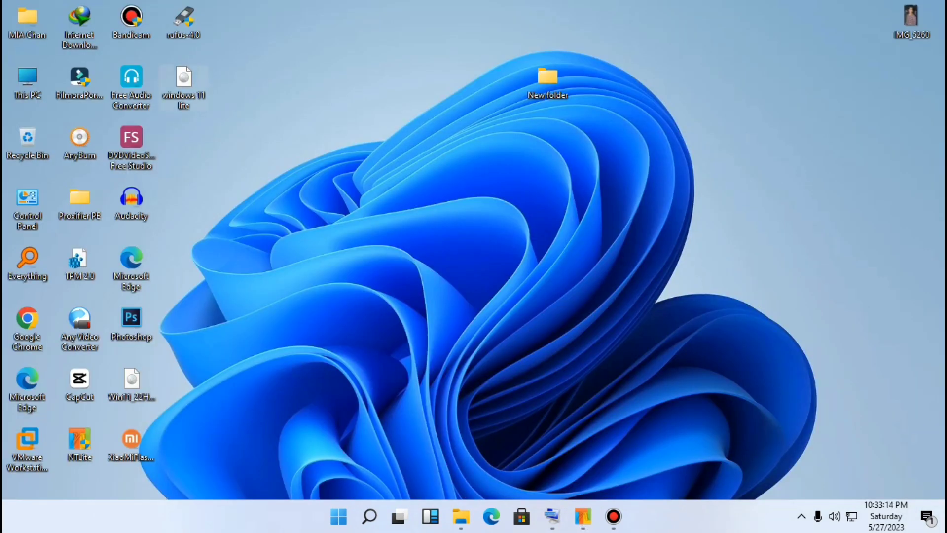
Move the windows 11 lite ISO icon and the New folder to new spots near the top of the desktop
drag(183, 81, 700, 78)
drag(548, 81, 561, 10)
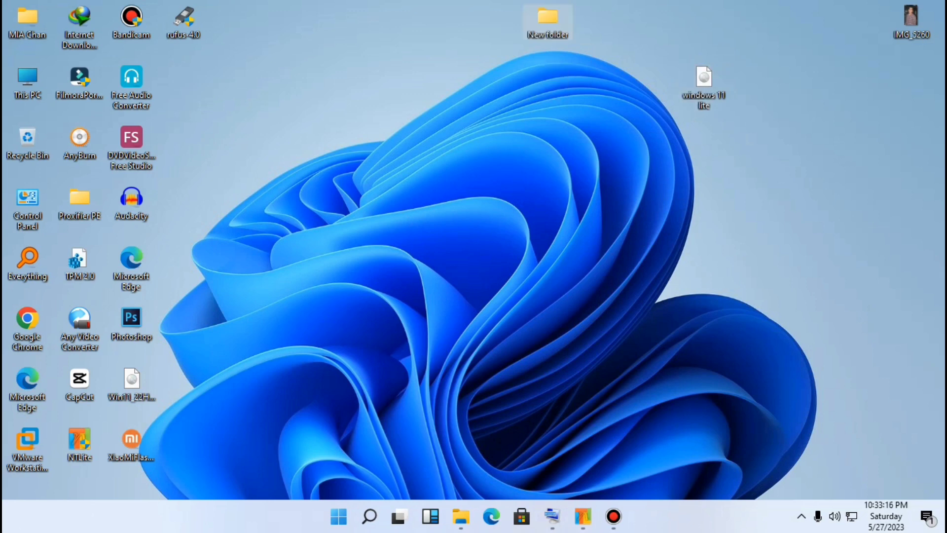
Reopen NTLite to review its finished task list, then close it
click(583, 517)
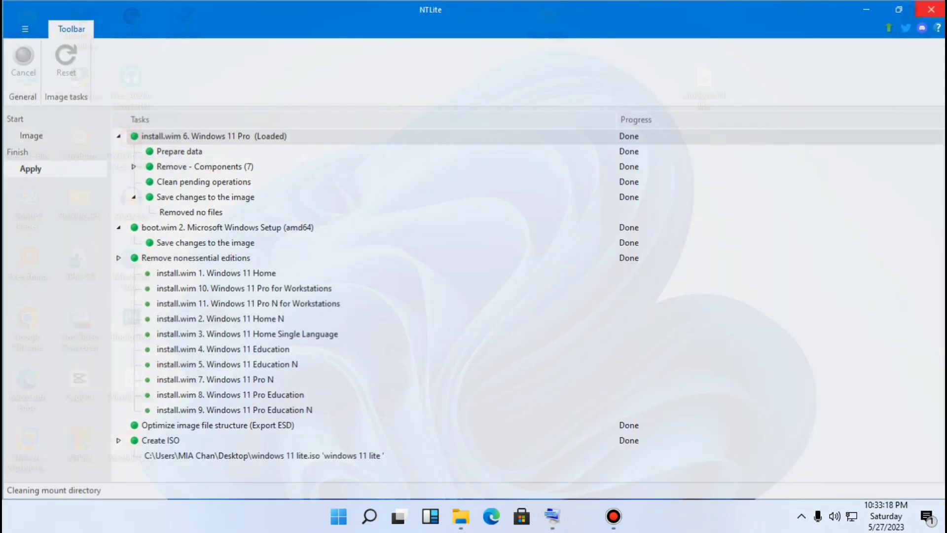
right_click(385, 146)
click(409, 188)
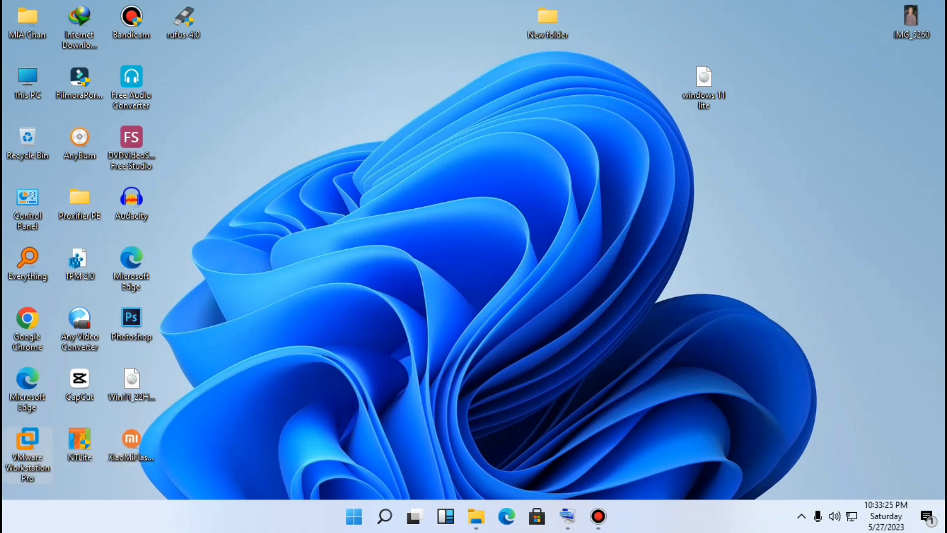
Open VMware Workstation and start the New Virtual Machine wizard with the typical setup
double_click(27, 446)
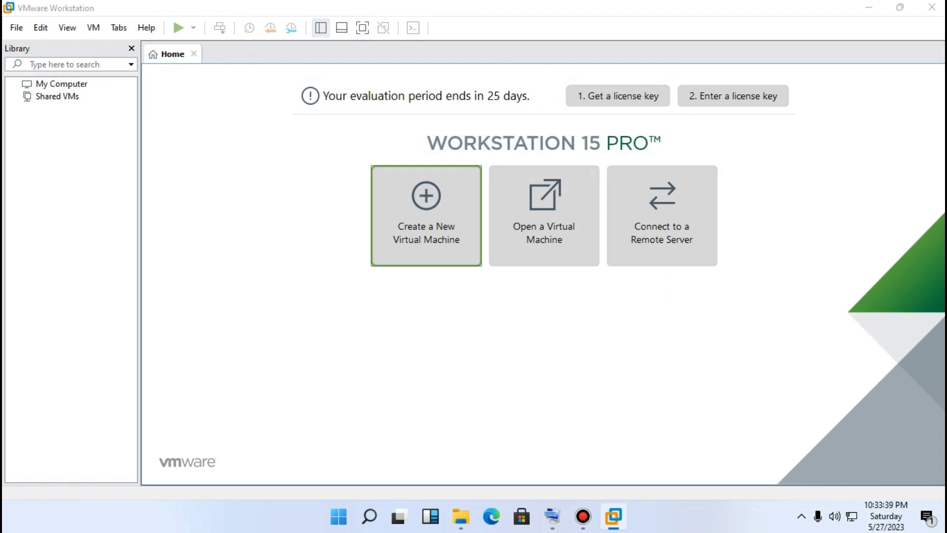
click(426, 216)
click(536, 385)
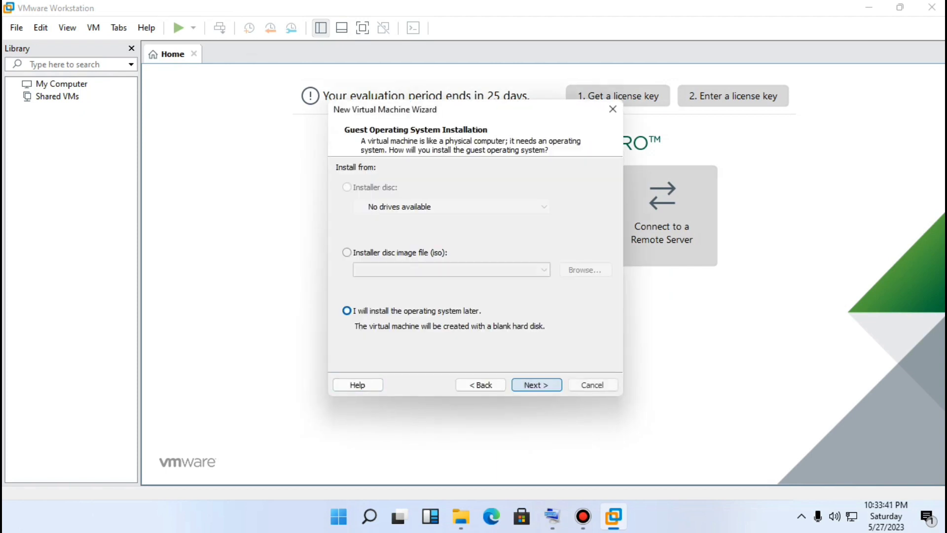
Choose installer disc image file and select windows 11 lite.iso from the Desktop as the install source
click(399, 253)
click(585, 270)
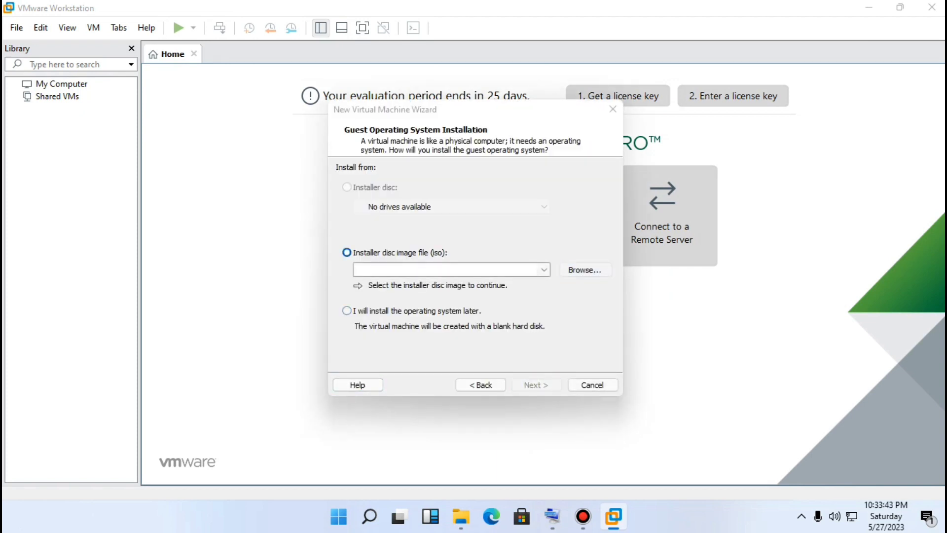
scroll(386, 316, down, 1)
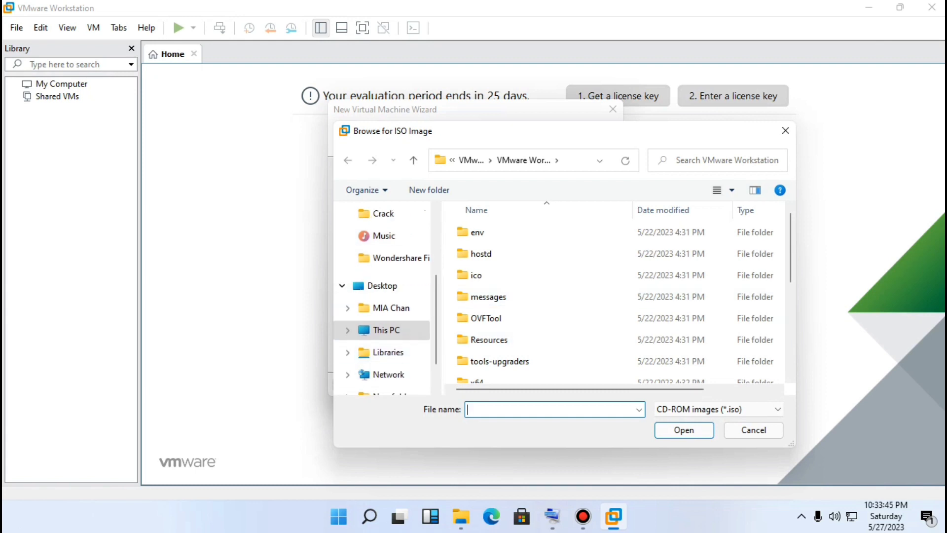
click(387, 331)
click(381, 286)
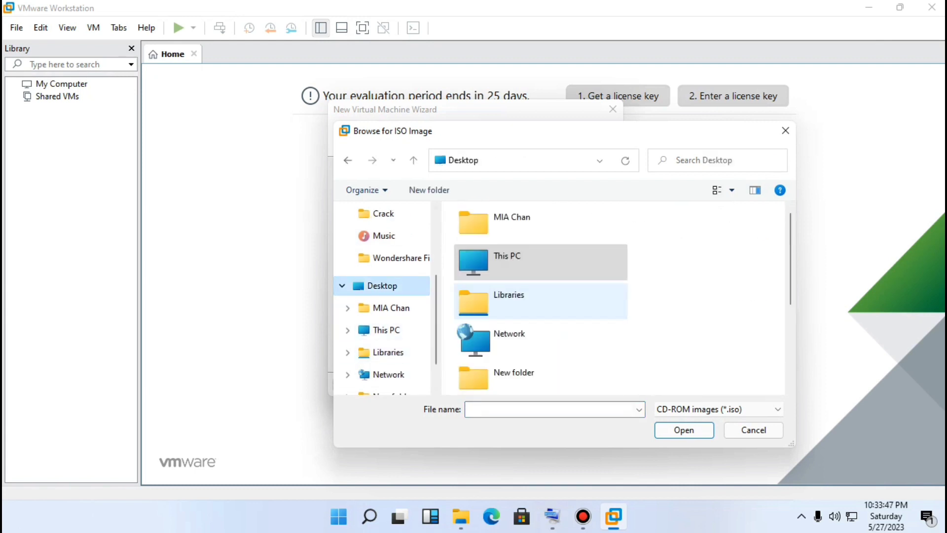
scroll(538, 286, down, 3)
click(541, 377)
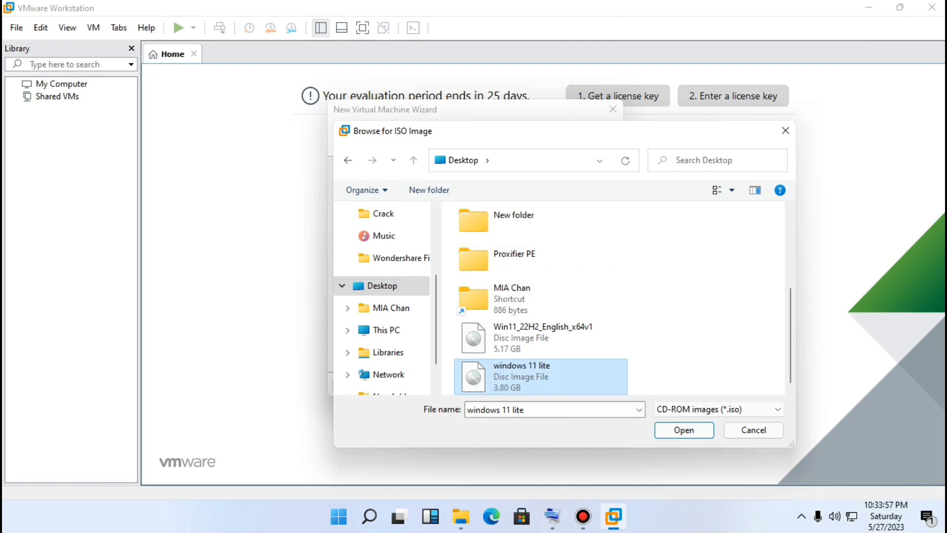
key(Return)
Keep Microsoft Windows and default name, store the 60 GB virtual disk as a single file, and finish creating the VM
key(Return)
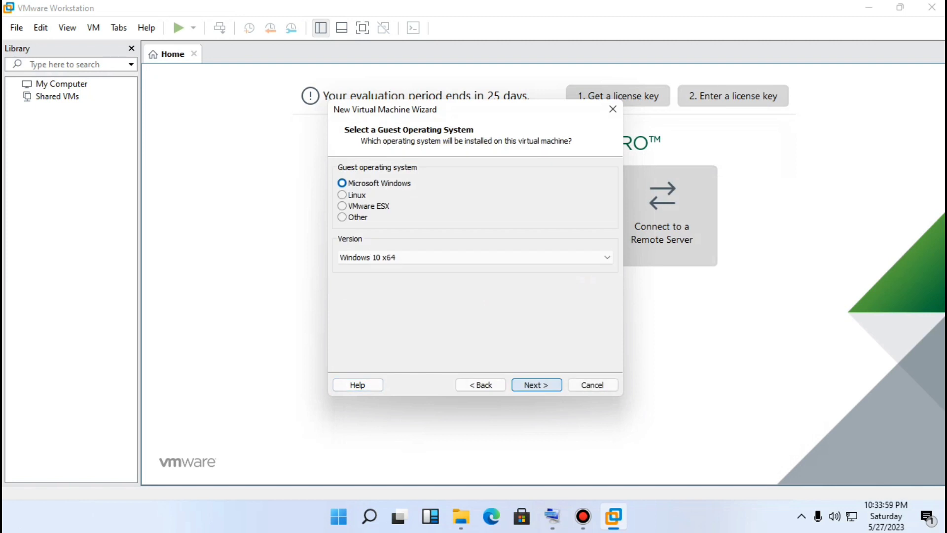
key(Return)
key(Return)
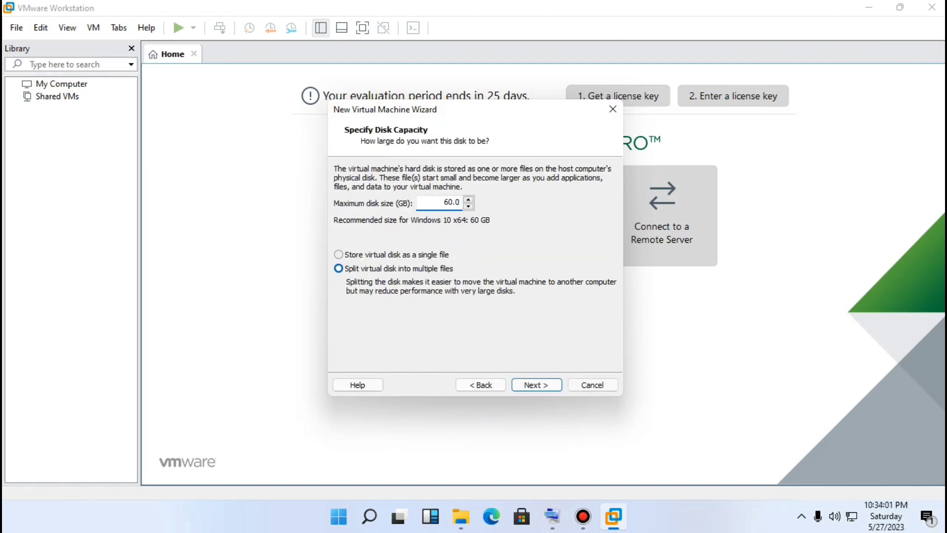
click(339, 254)
click(536, 384)
click(536, 385)
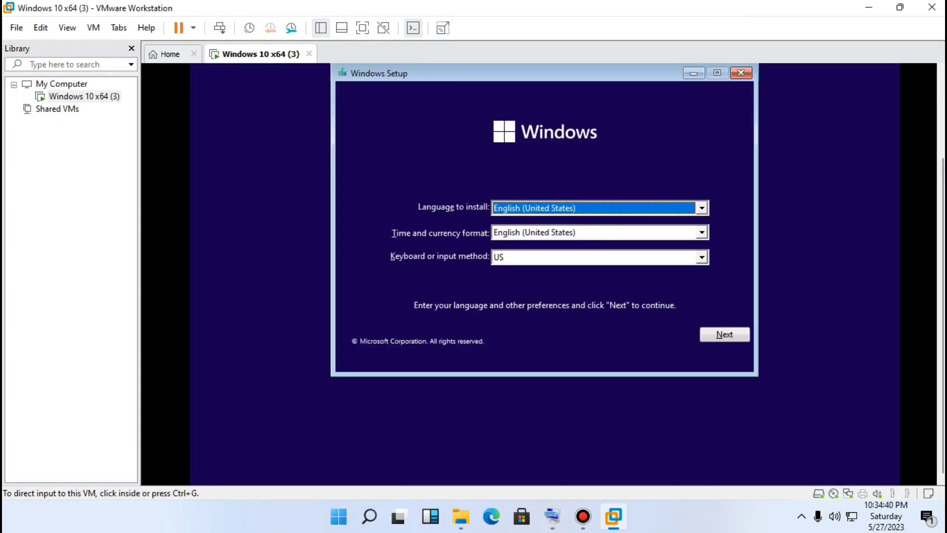
In Windows Setup keep the default language settings, start the installation, and skip the product key
click(733, 335)
click(545, 221)
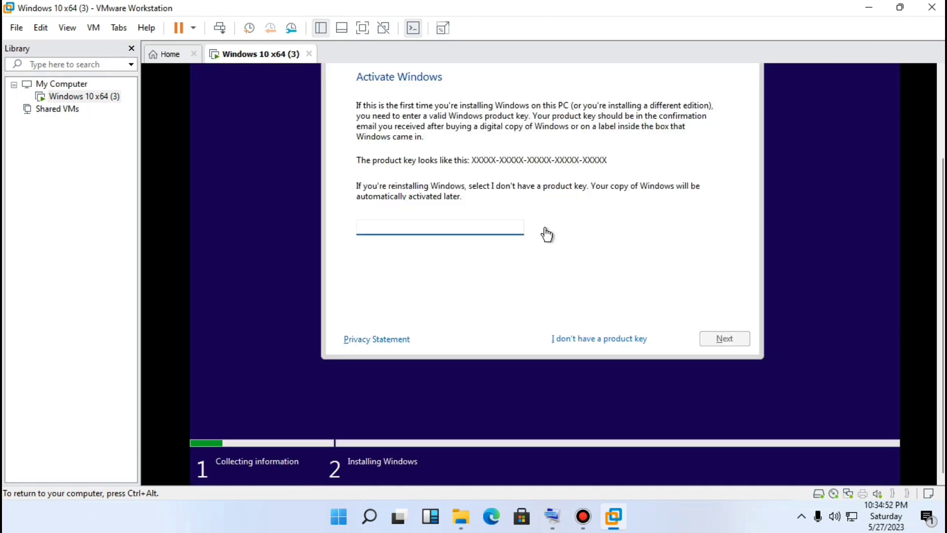
click(589, 336)
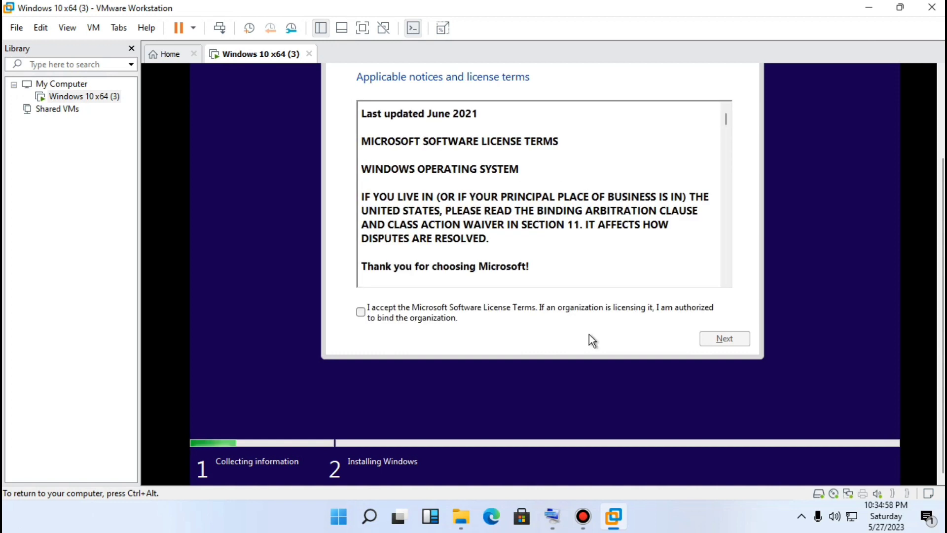
Accept the license terms, choose the Custom install type, and continue on the default drive
click(499, 313)
click(742, 342)
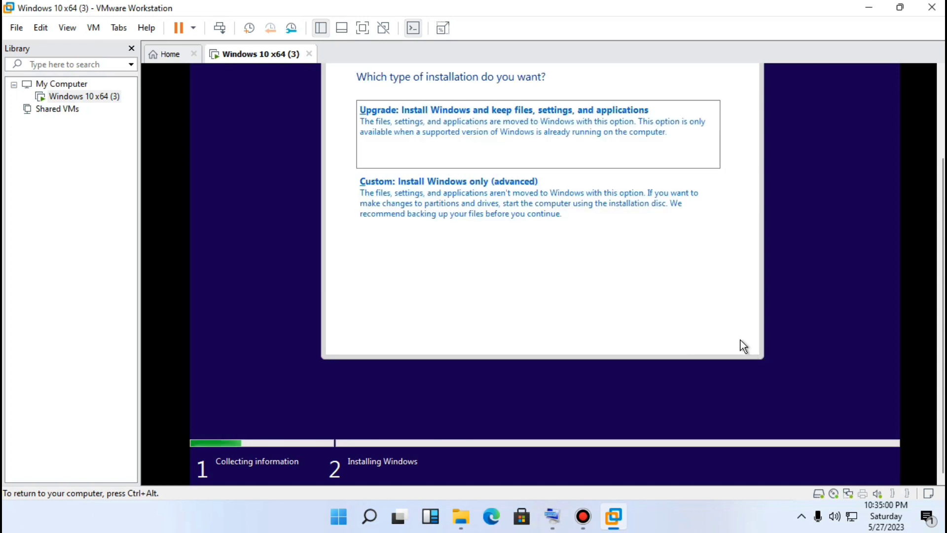
click(575, 202)
click(724, 338)
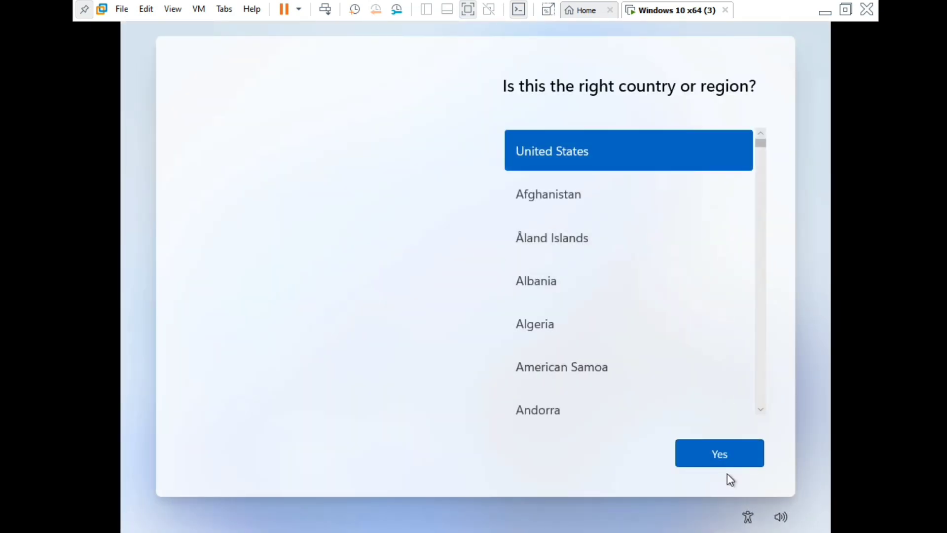
Confirm United States as region and US keyboard layout, and skip adding a second layout
click(724, 451)
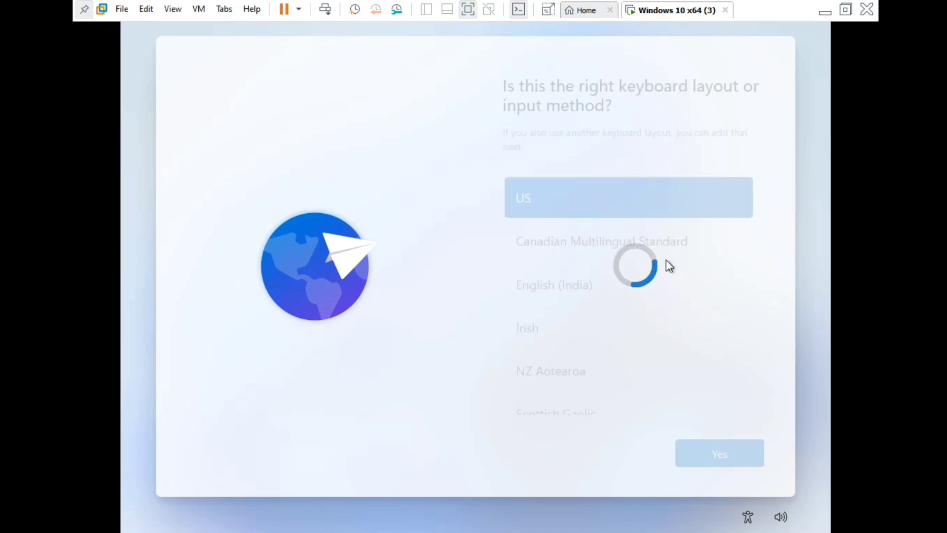
click(734, 452)
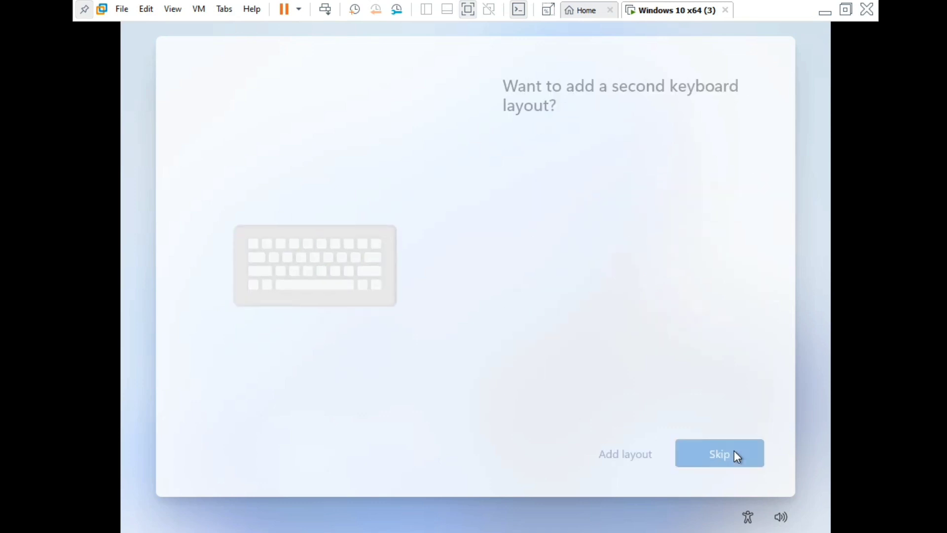
click(732, 458)
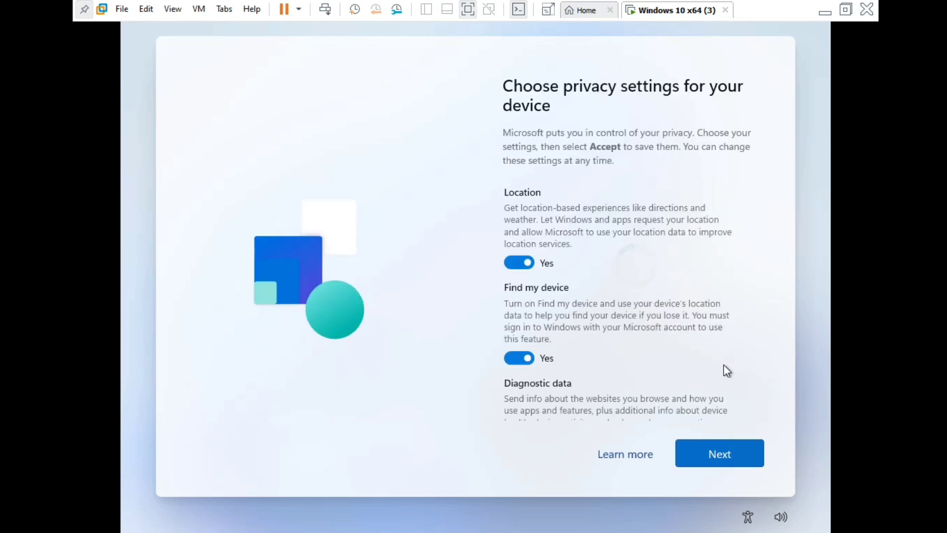
Step through the privacy settings and accept them with defaults
click(704, 453)
click(705, 455)
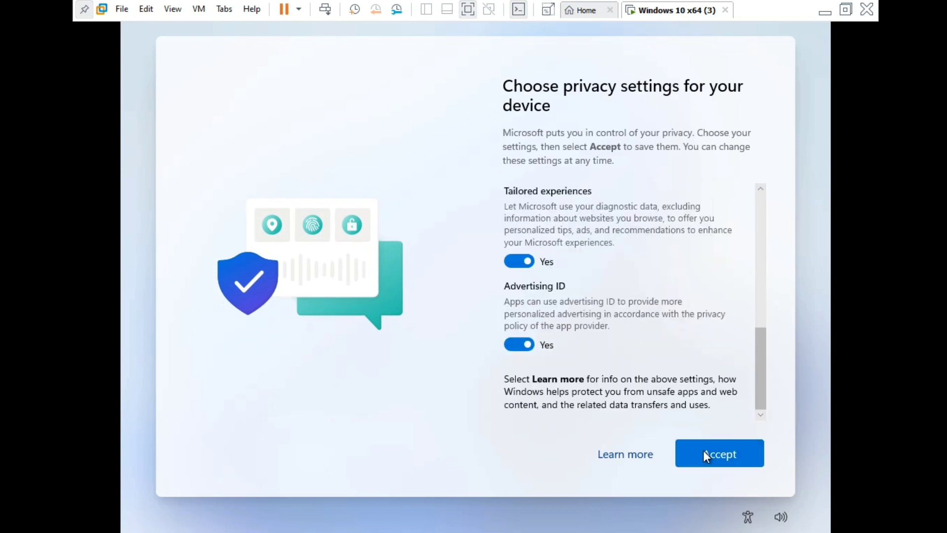
click(703, 451)
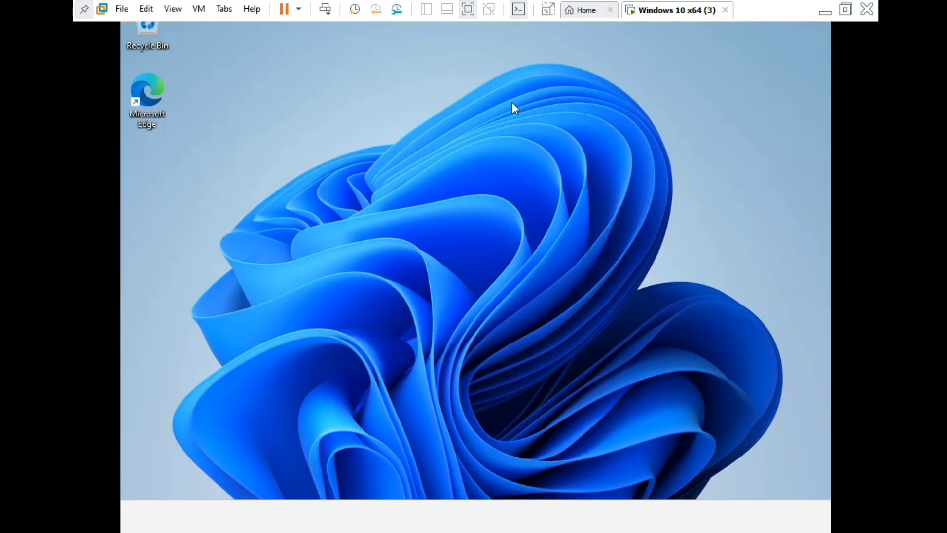